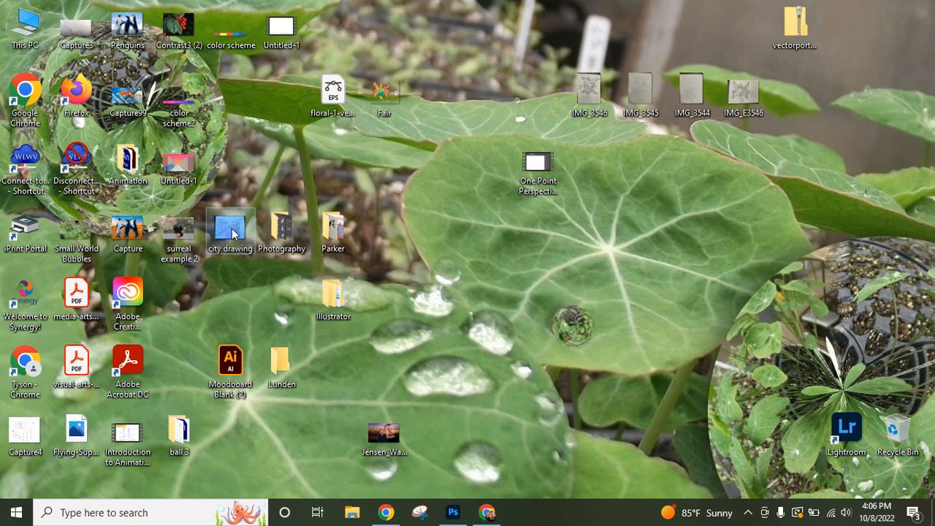
Open the "city drawing" image from the desktop in Adobe Photoshop 2022.
right_click(232, 233)
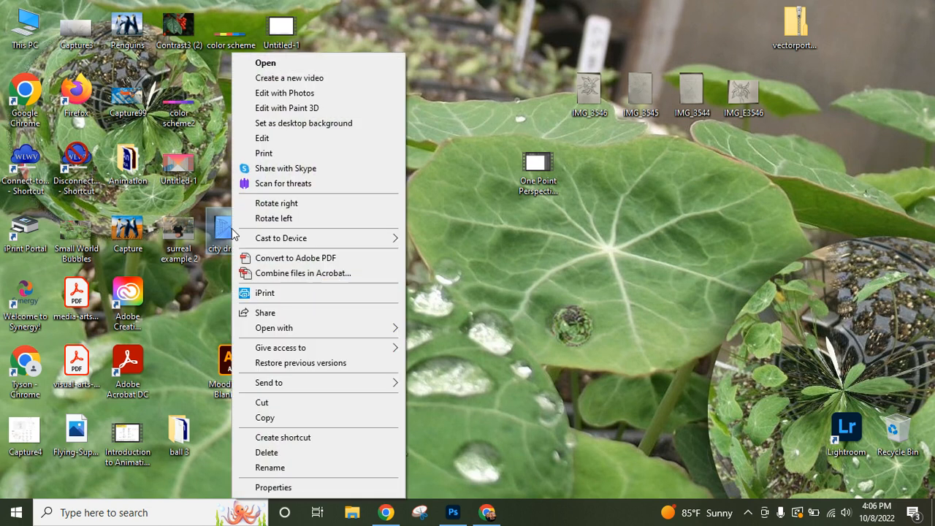
mouse_move(371, 329)
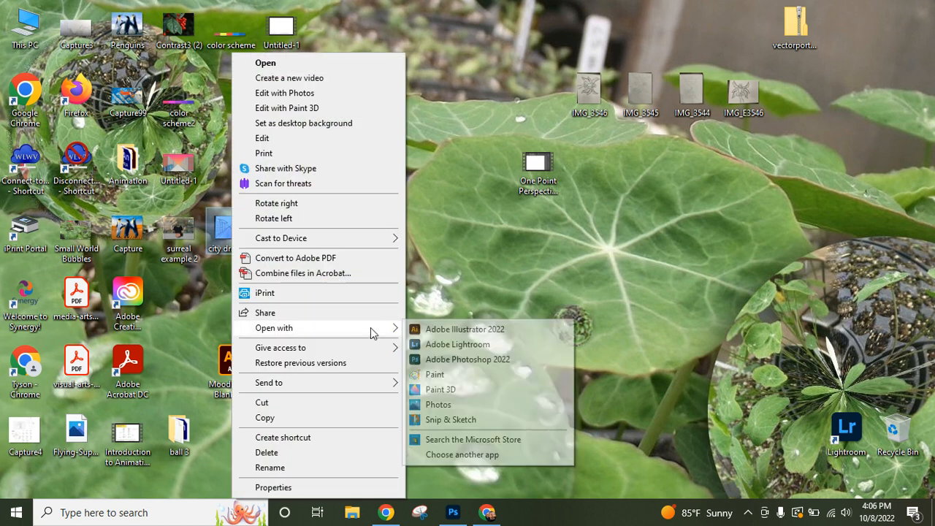
click(469, 361)
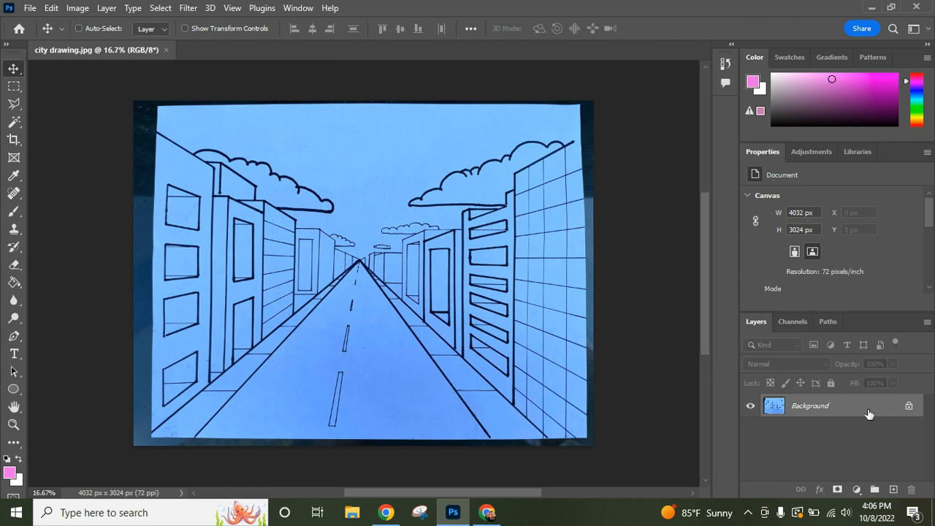
Unlock the Background layer and duplicate it, keeping the default copy name.
click(909, 406)
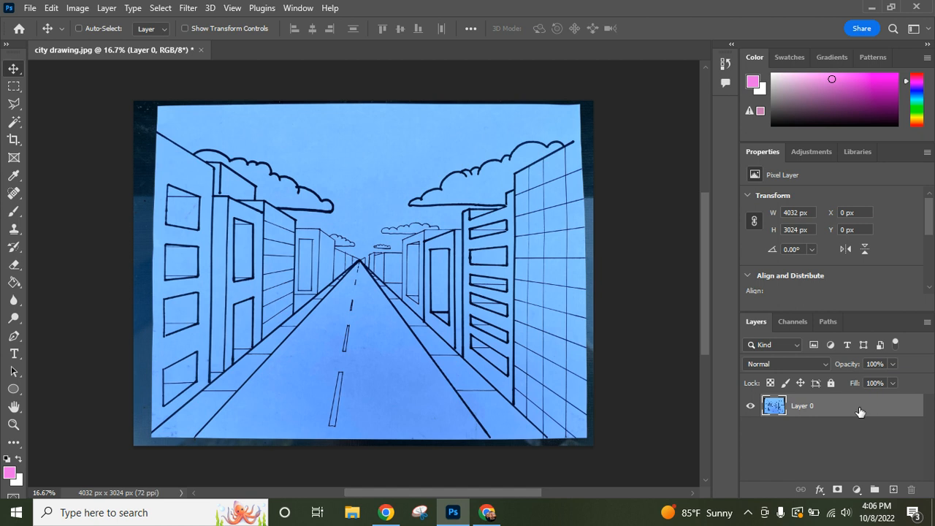
right_click(859, 413)
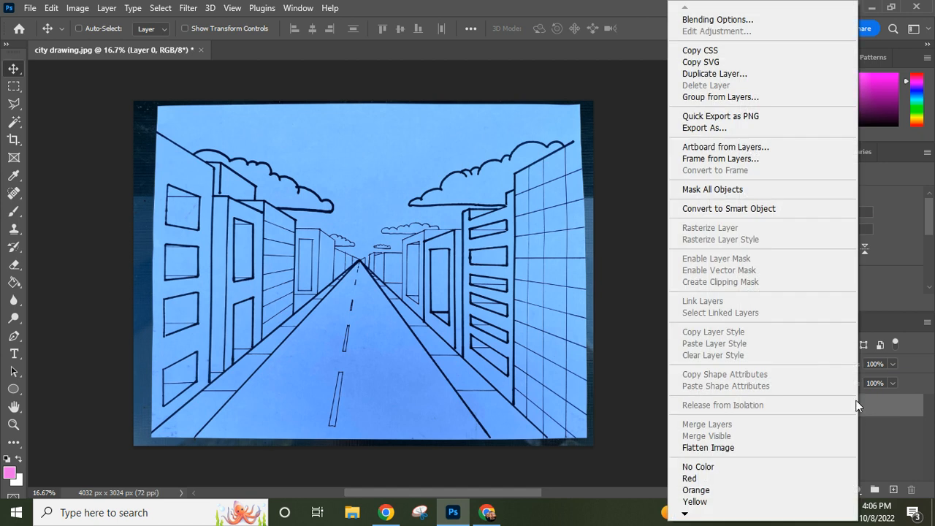
click(746, 76)
click(582, 132)
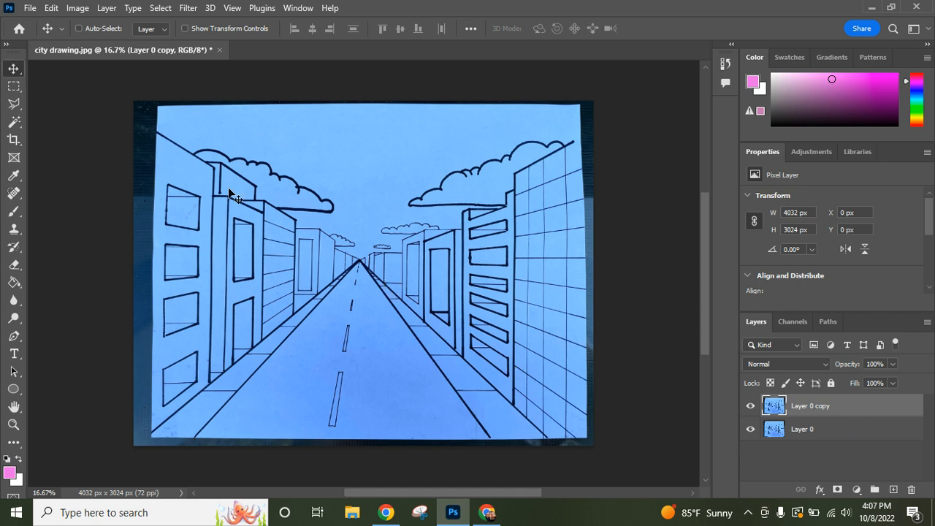
Apply a Levels adjustment to Layer 0 copy, sampling a dark building line as black point and the blue road paper as white point.
click(78, 9)
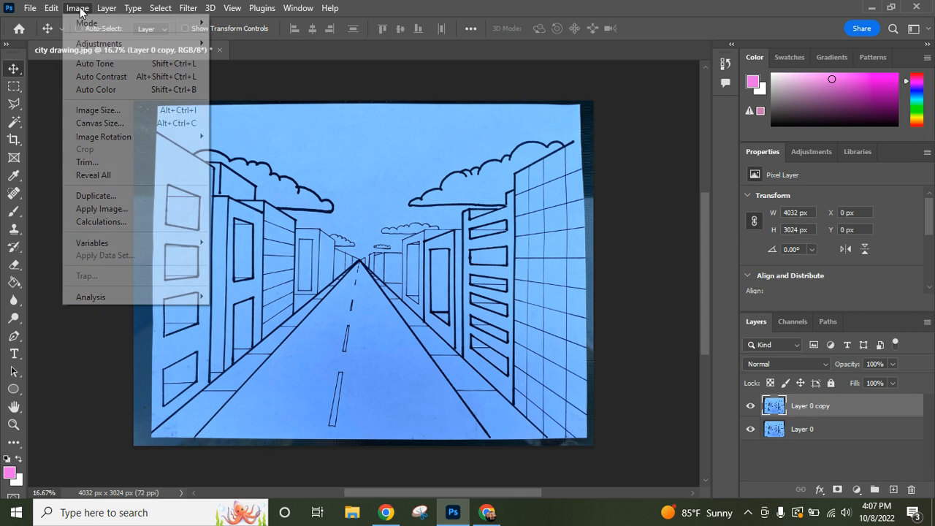
mouse_move(131, 43)
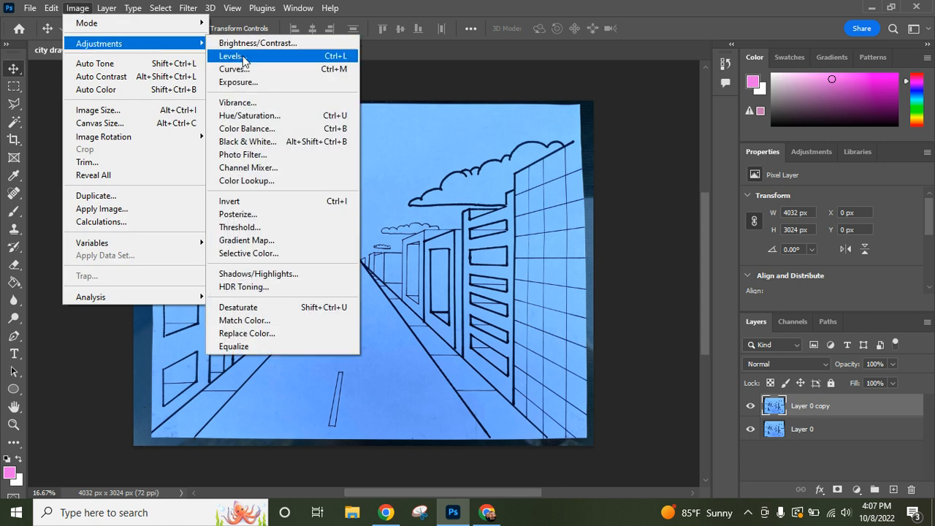
click(232, 56)
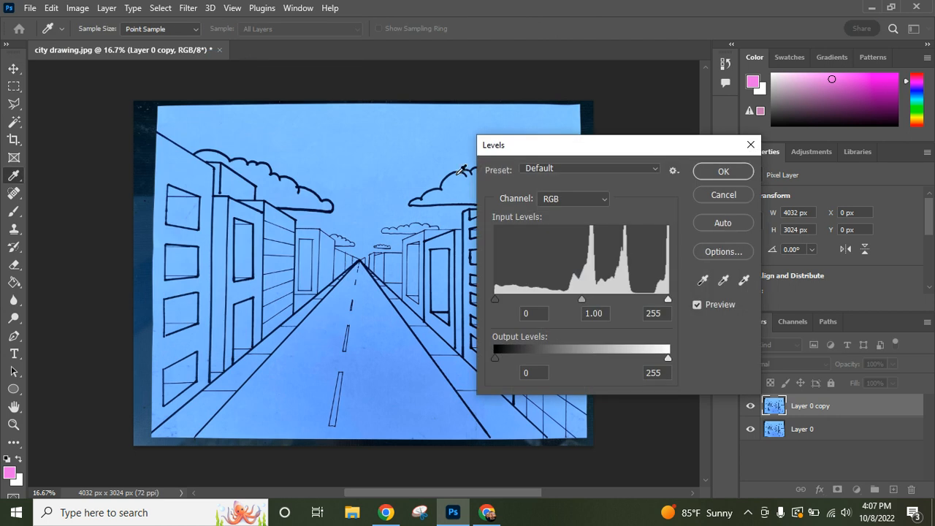
click(704, 283)
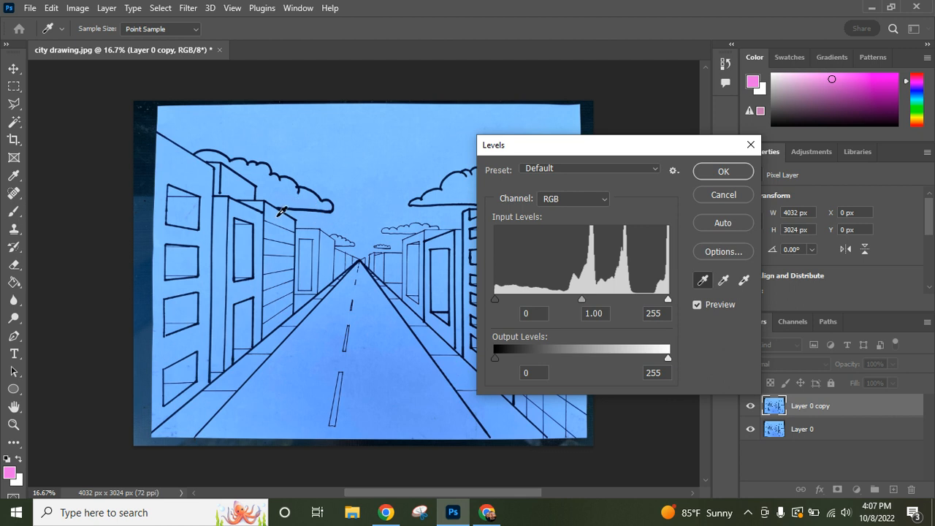
click(217, 300)
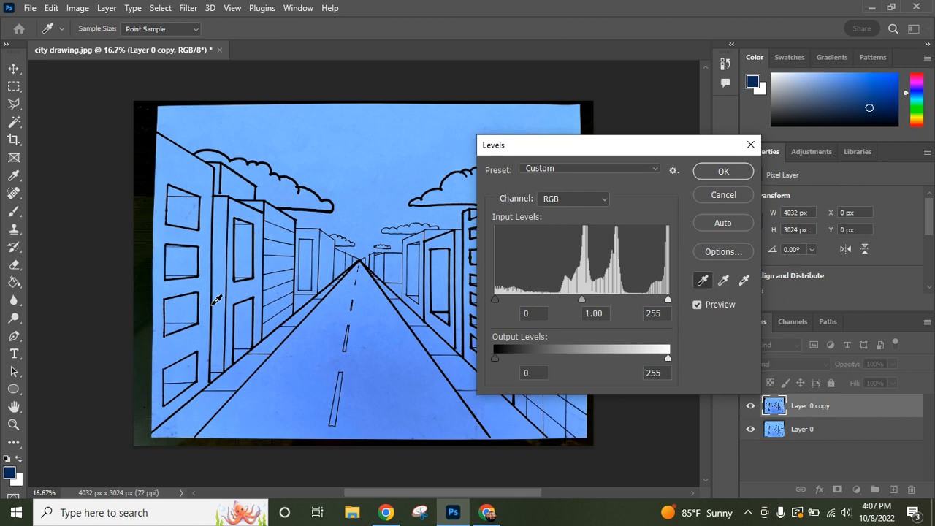
click(744, 283)
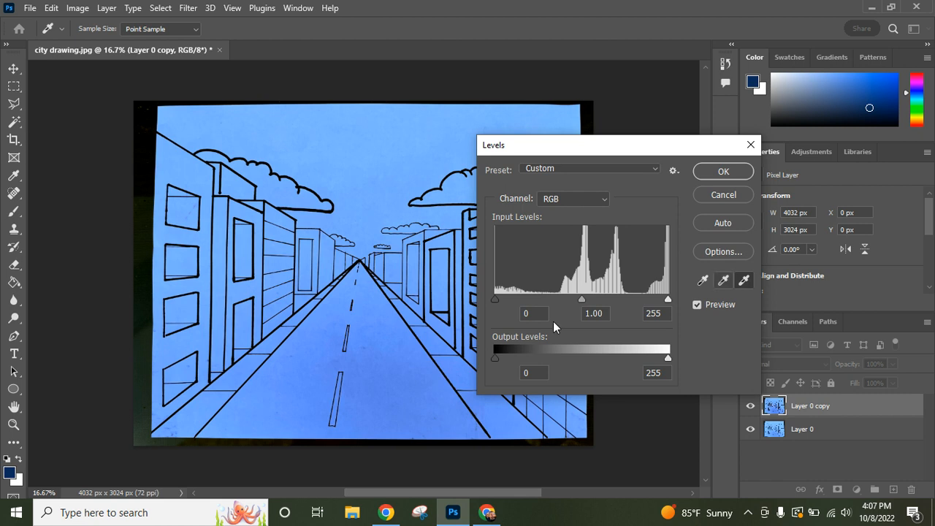
click(402, 376)
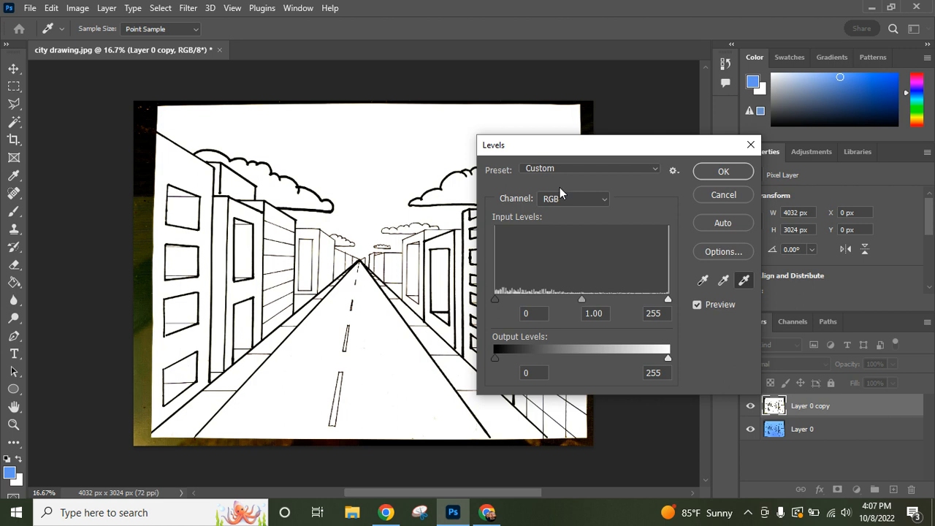
click(723, 171)
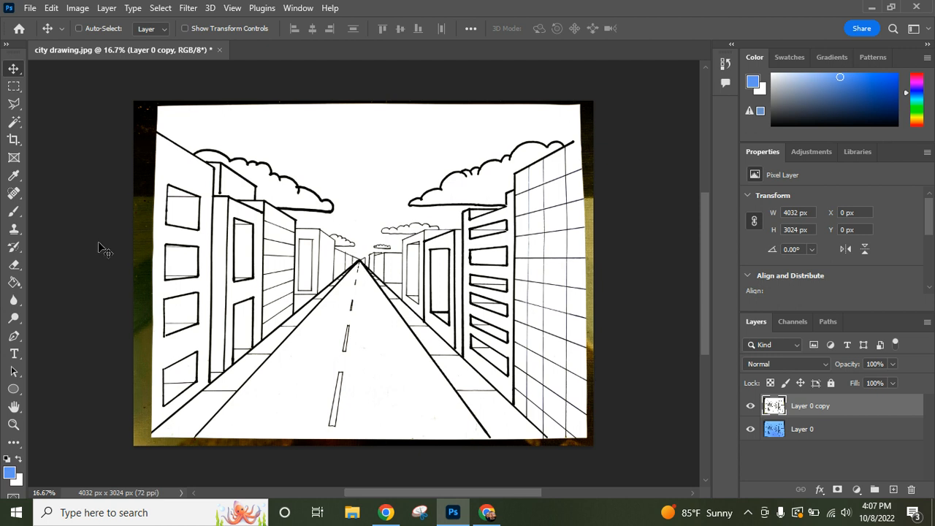
Crop the dark border off all four sides of the drawing, to about 3768 x 2856 px.
click(14, 141)
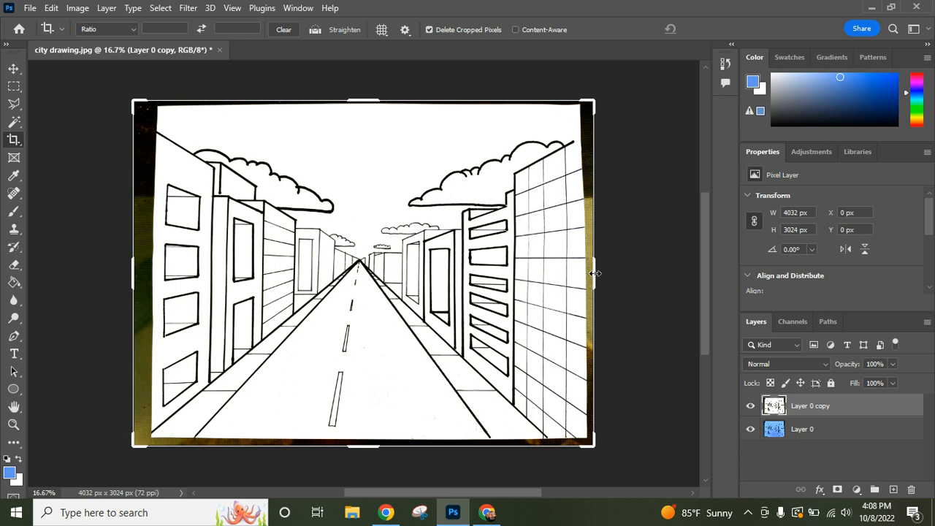
drag(595, 273, 591, 274)
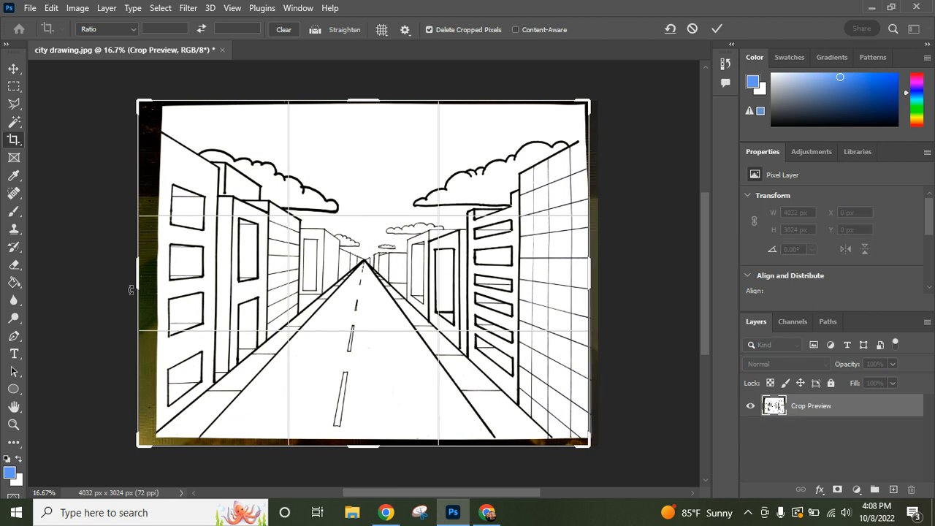
drag(134, 281, 146, 276)
drag(368, 447, 369, 442)
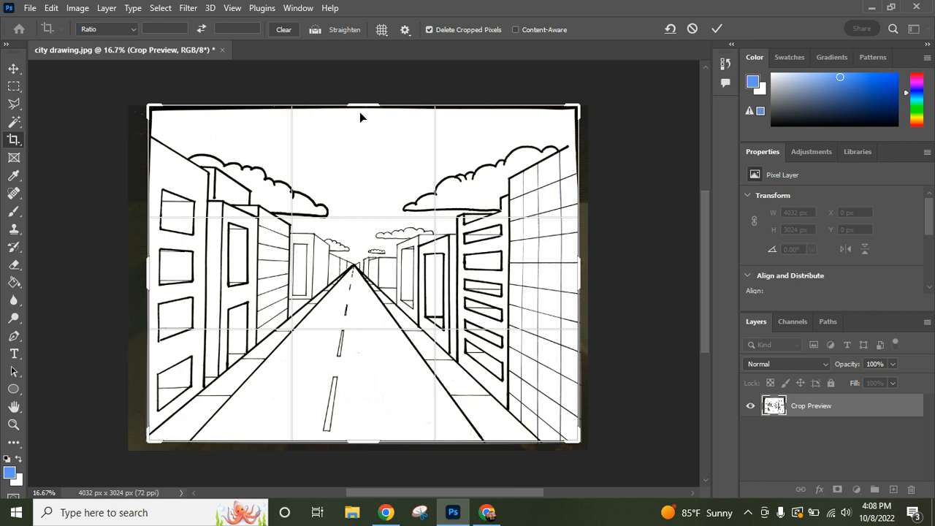
drag(362, 108, 361, 111)
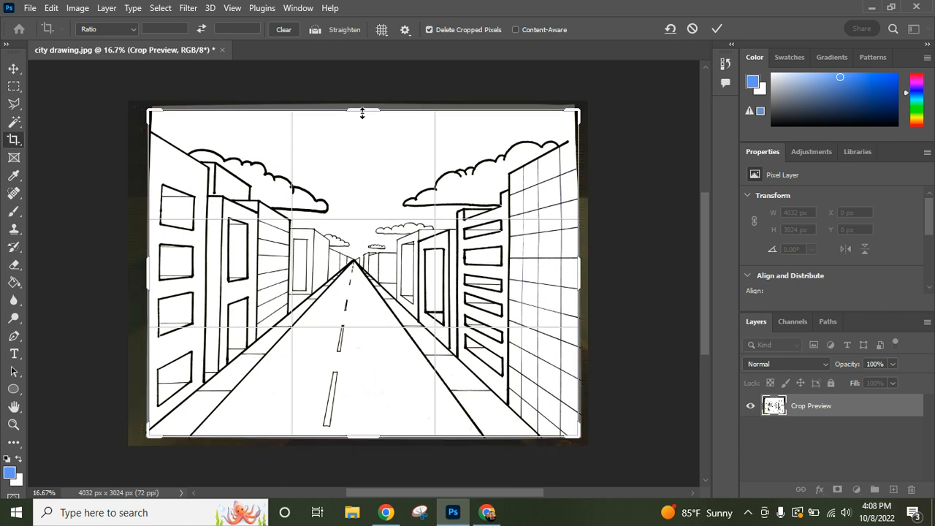
key(Return)
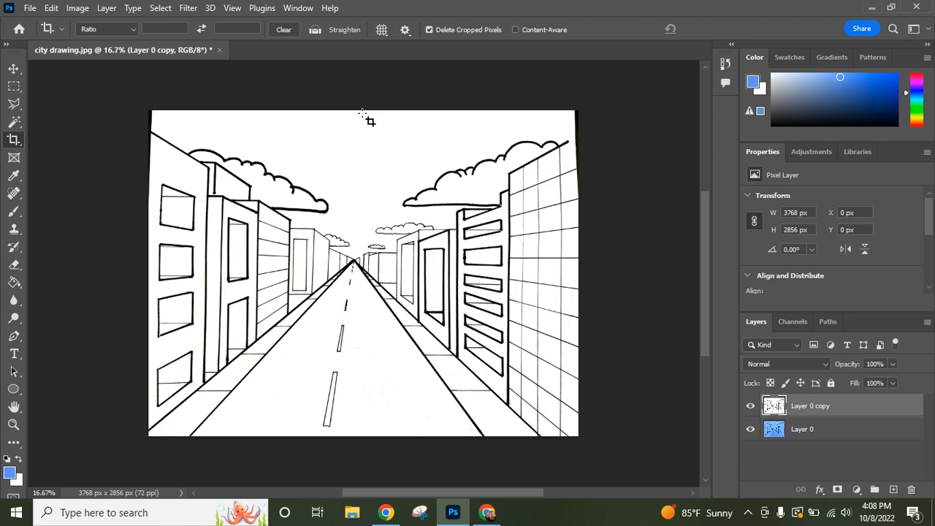
Rotate Layer 0 copy about -0.94° with Free Transform to straighten the drawing.
click(51, 8)
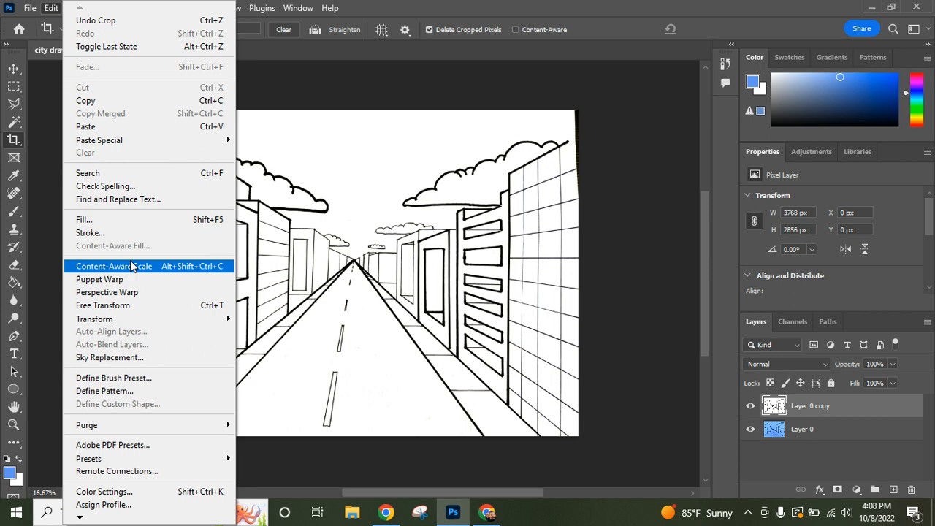
click(143, 307)
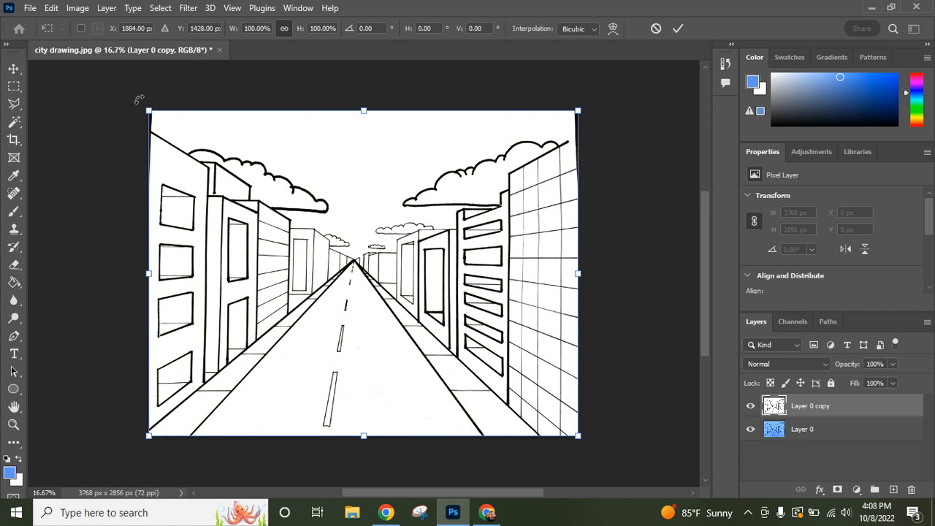
drag(138, 98, 138, 104)
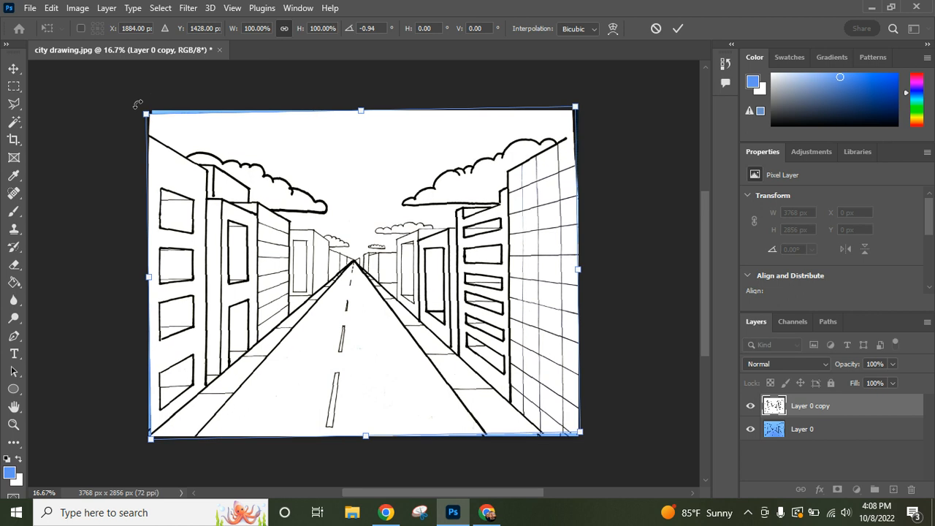
key(Return)
Crop the canvas edges tighter around the rotated drawing, to about 3708 x 2807 px.
key(c)
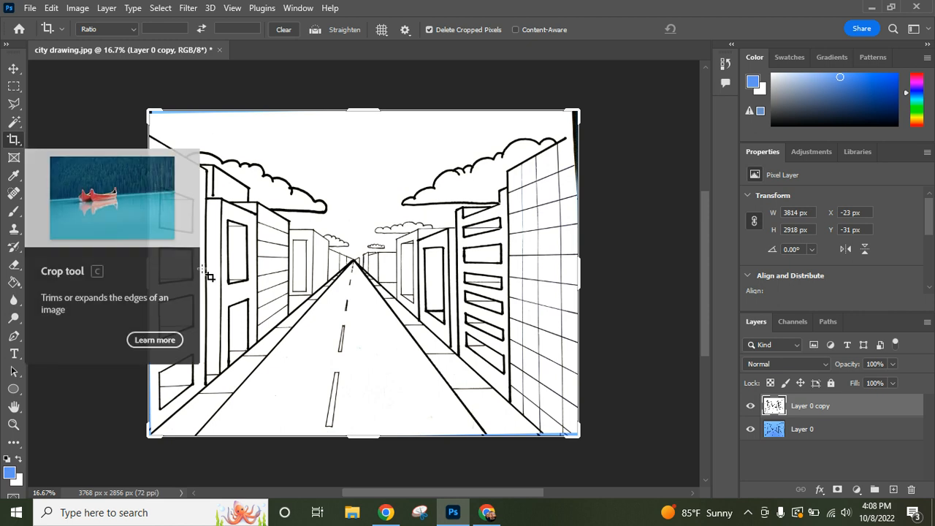
drag(367, 437, 368, 433)
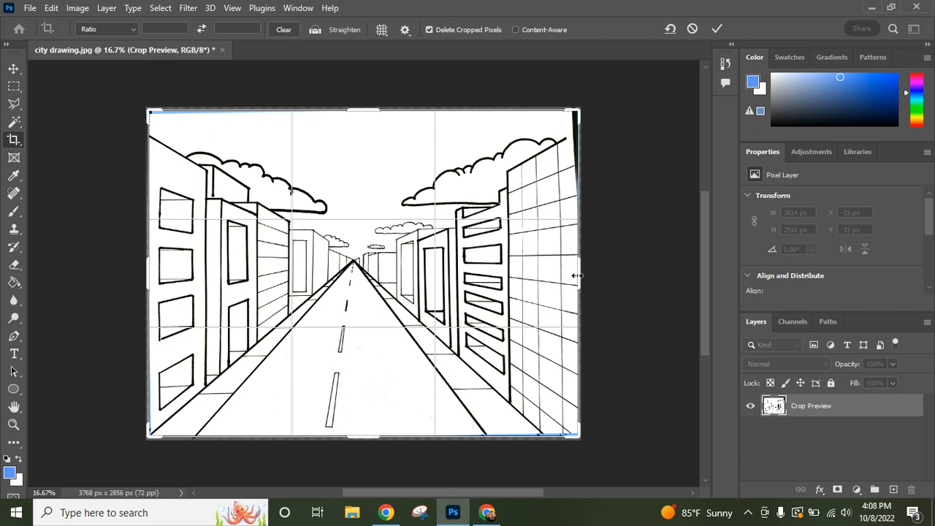
drag(575, 276, 573, 275)
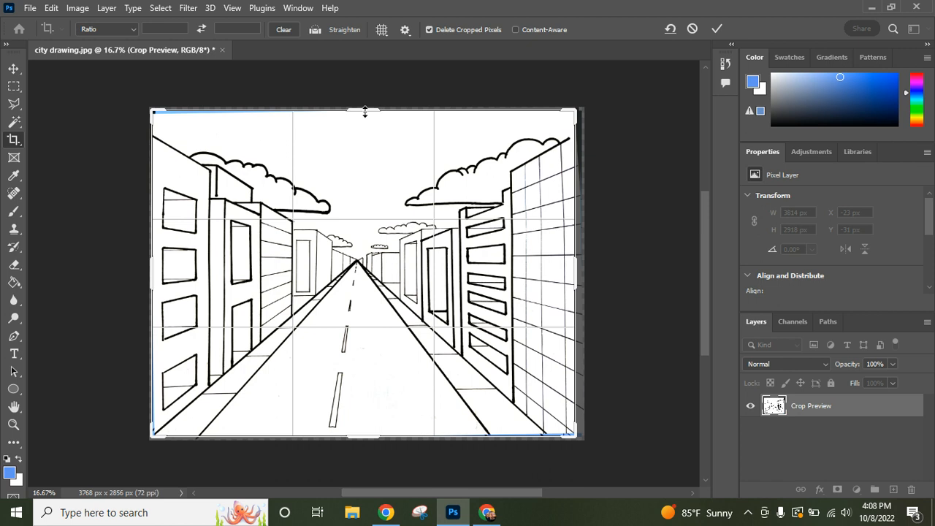
drag(366, 111, 366, 114)
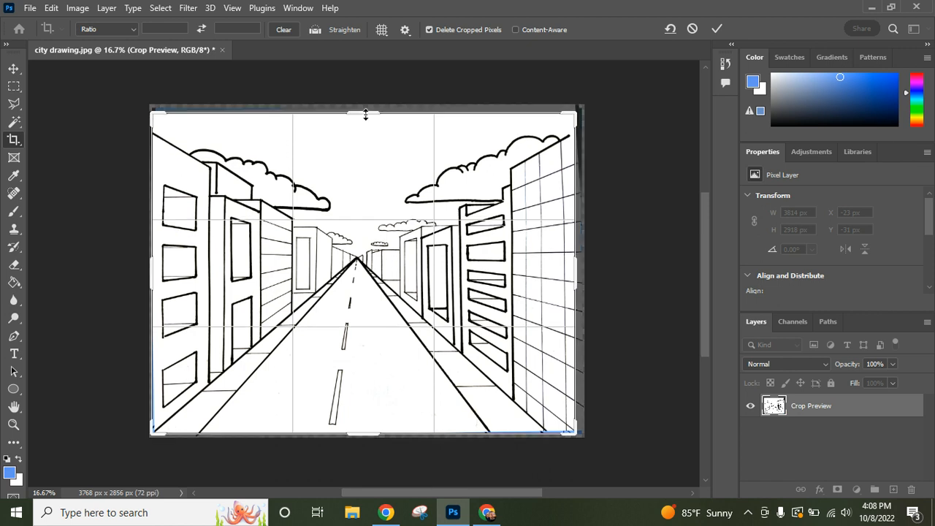
key(Return)
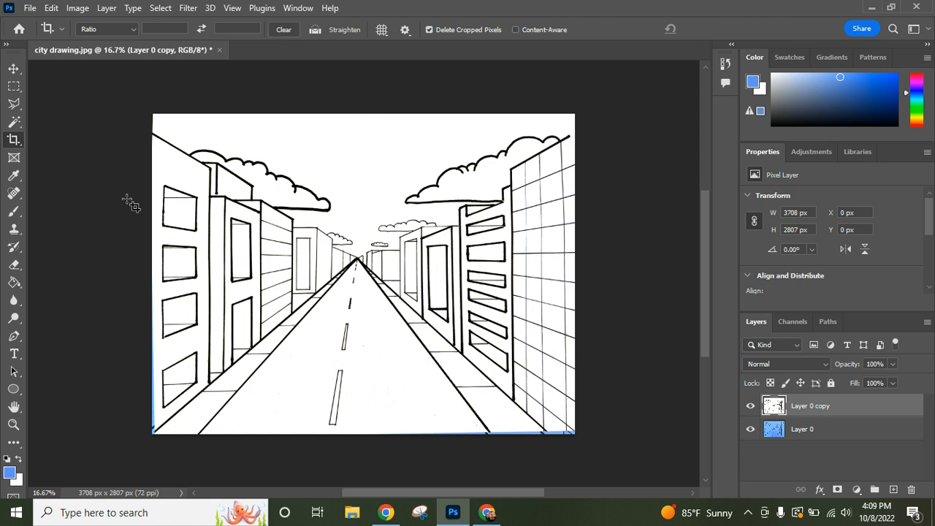
Crop the blue strip off the drawing's left edge, narrowing the canvas to about 3660 px.
click(15, 143)
drag(151, 277, 157, 282)
key(Return)
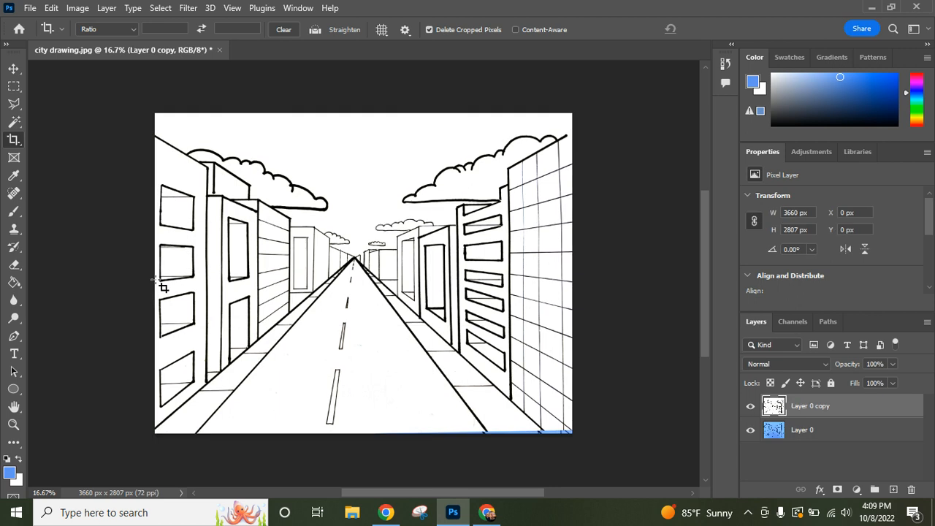
Compare the cleaned drawing with the blue original by hiding Layer 0 copy and showing it again.
double_click(14, 409)
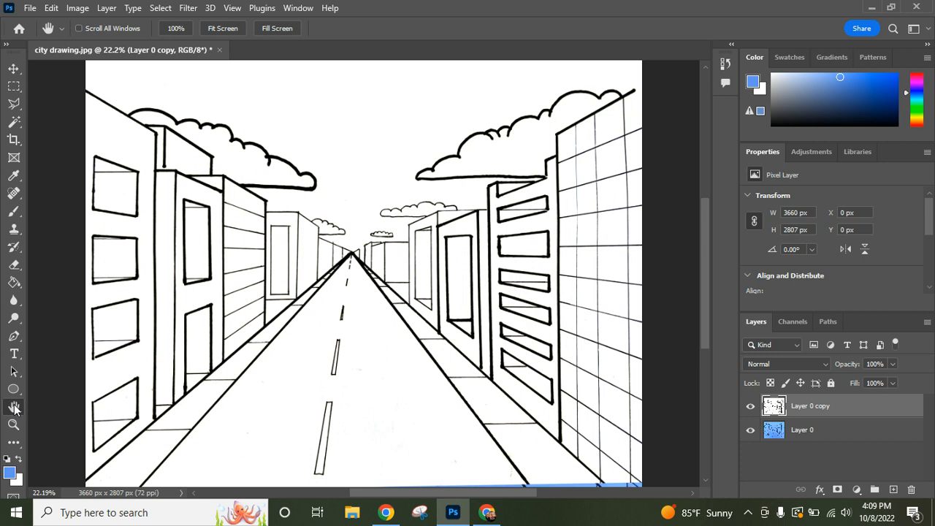
click(751, 408)
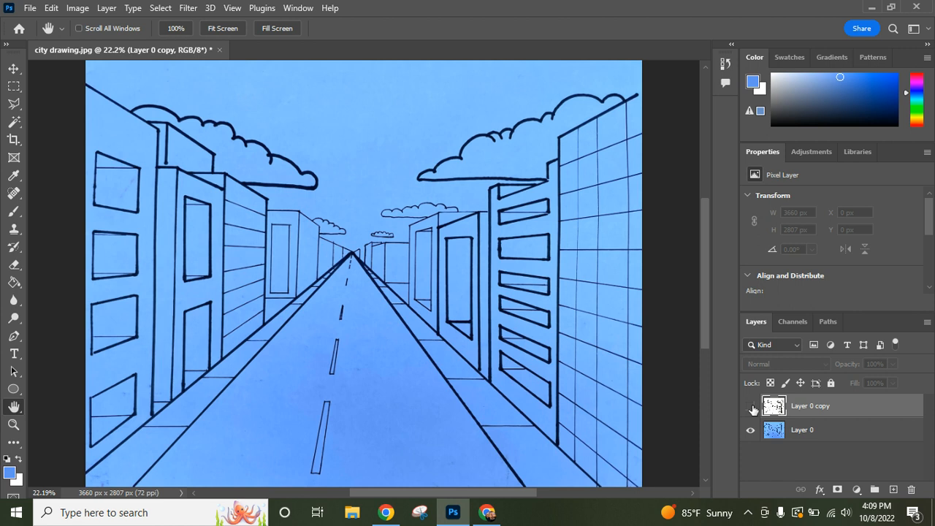
click(751, 407)
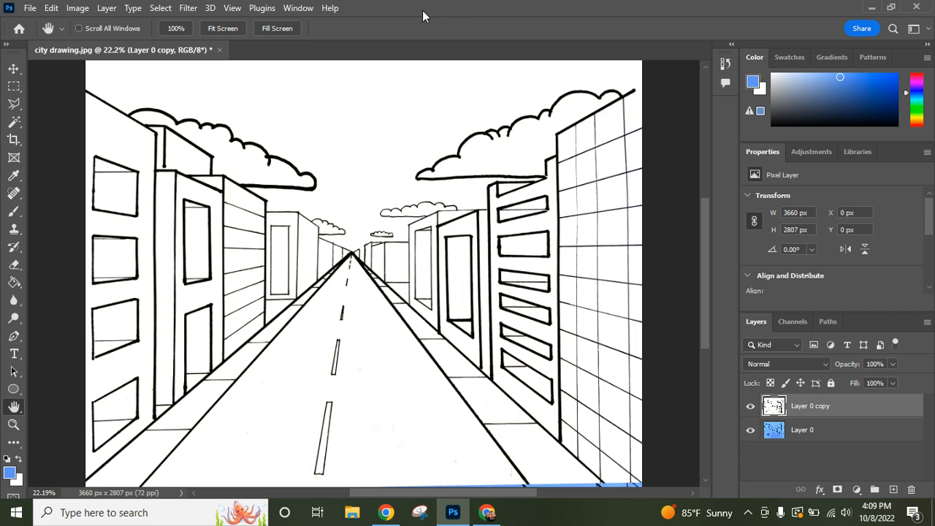
Place the "color scheme2" image from the desktop into the drawing, enlarged to about 1782 x 135 px, and restore the full-screen window.
drag(412, 8, 697, 18)
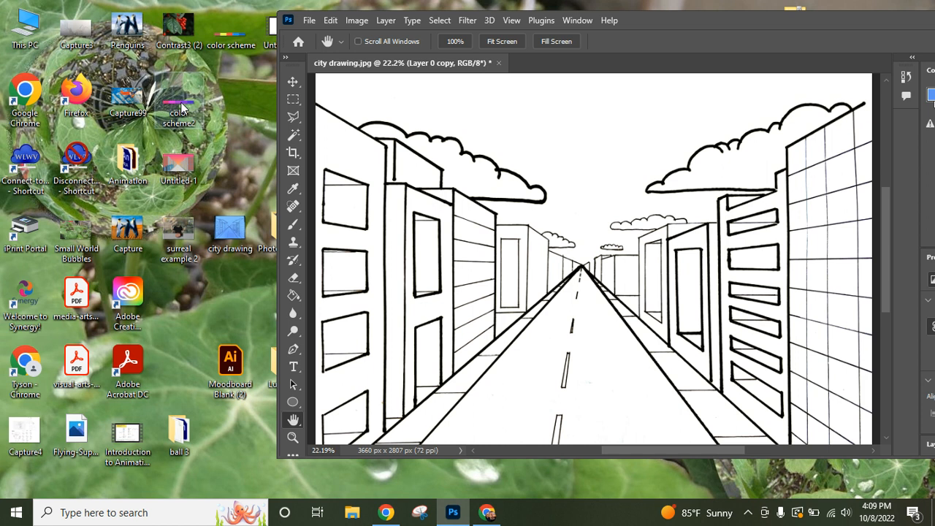
drag(182, 108, 590, 99)
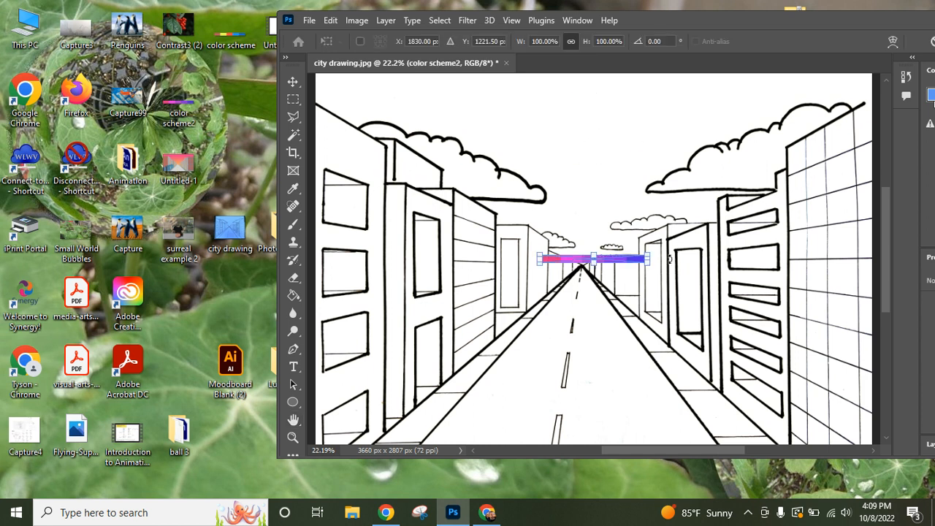
drag(649, 251, 812, 207)
key(Return)
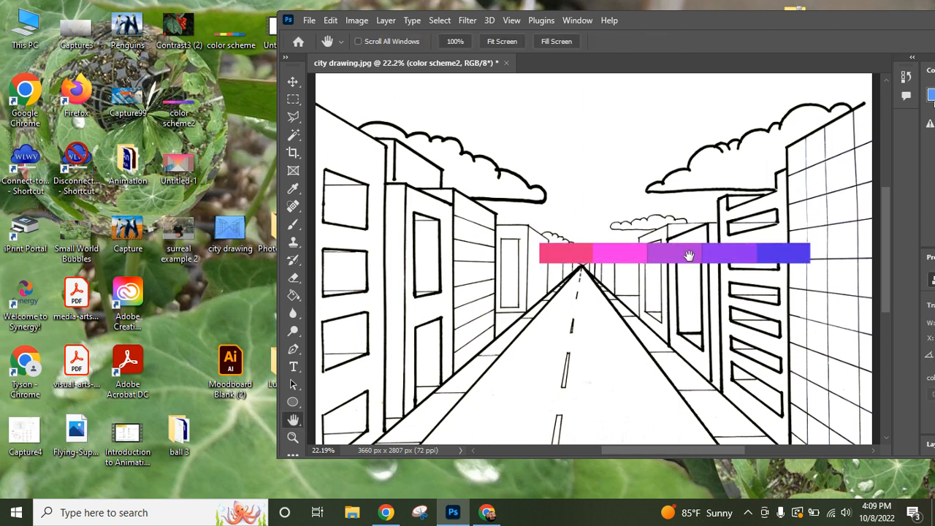
drag(712, 20, 552, 2)
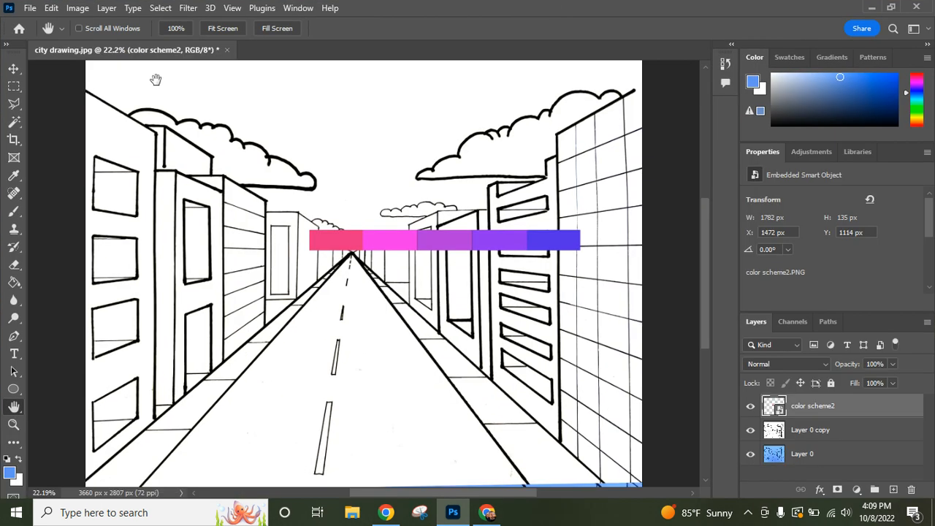
Move the color scheme swatch strip up to the canvas's top edge, at about X 823 px, Y 0 px.
click(13, 68)
drag(364, 246, 266, 76)
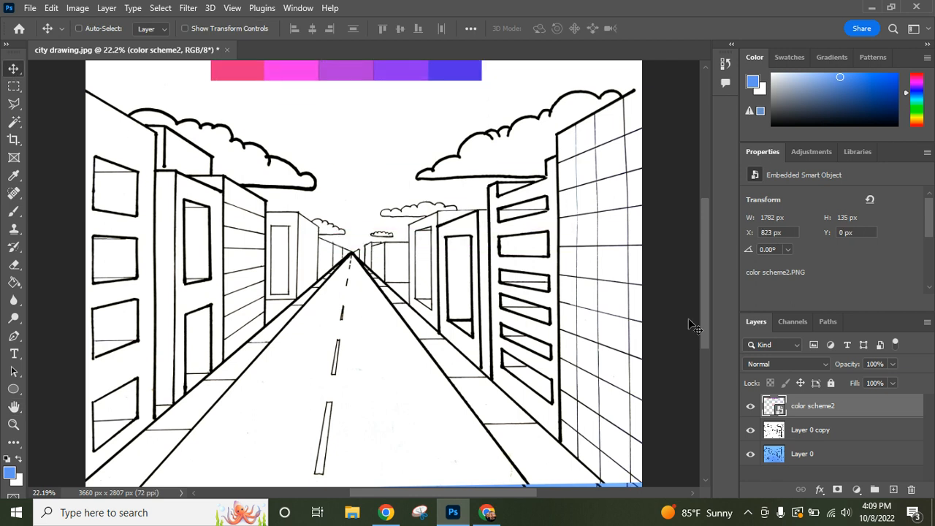
On Layer 0 copy, fill the middle sidewalk sections on both sides of the road with the blue-violet sampled from the swatch strip.
click(830, 434)
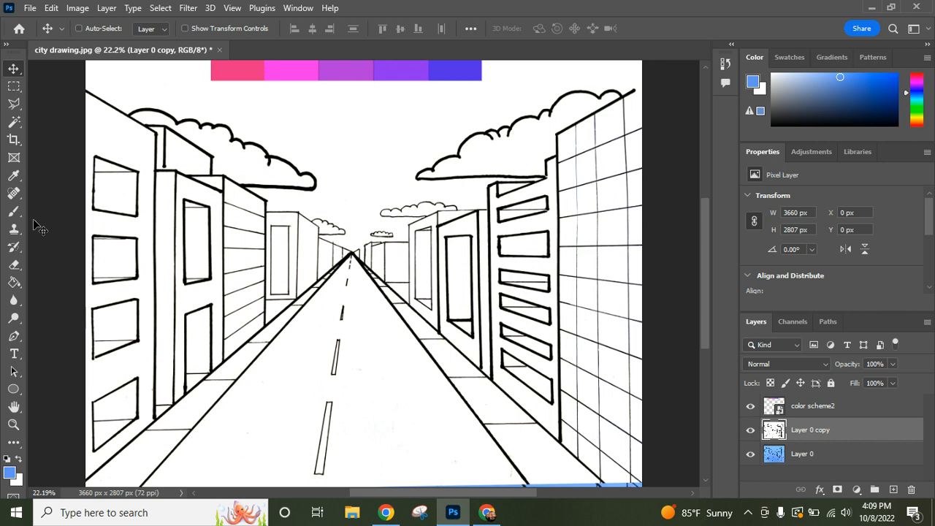
click(11, 182)
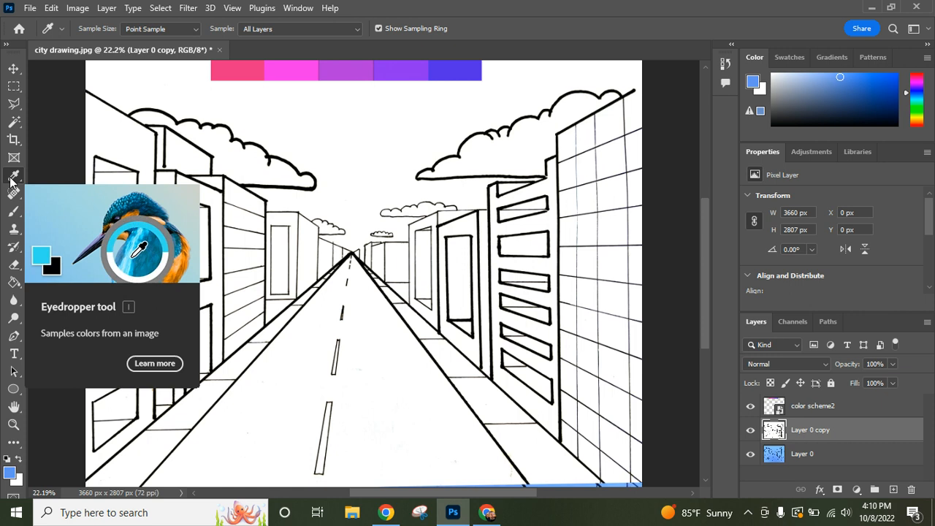
click(462, 71)
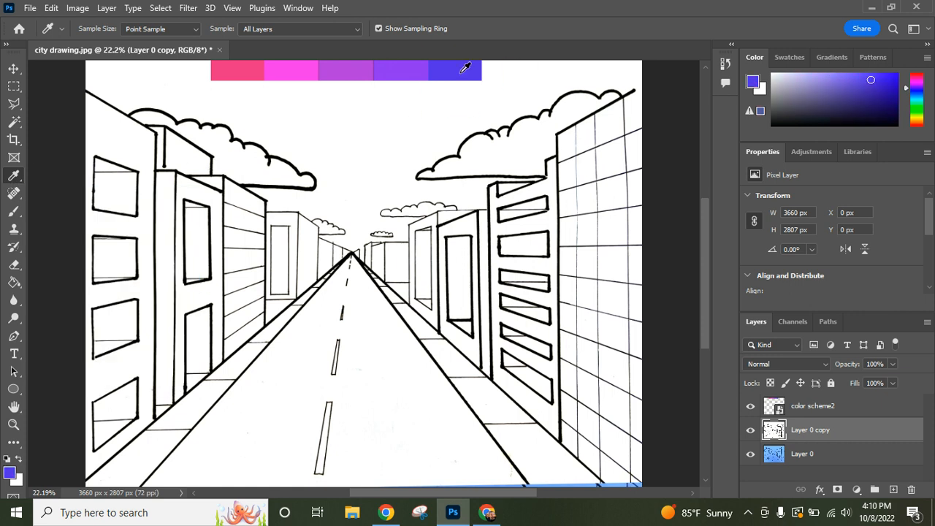
click(14, 285)
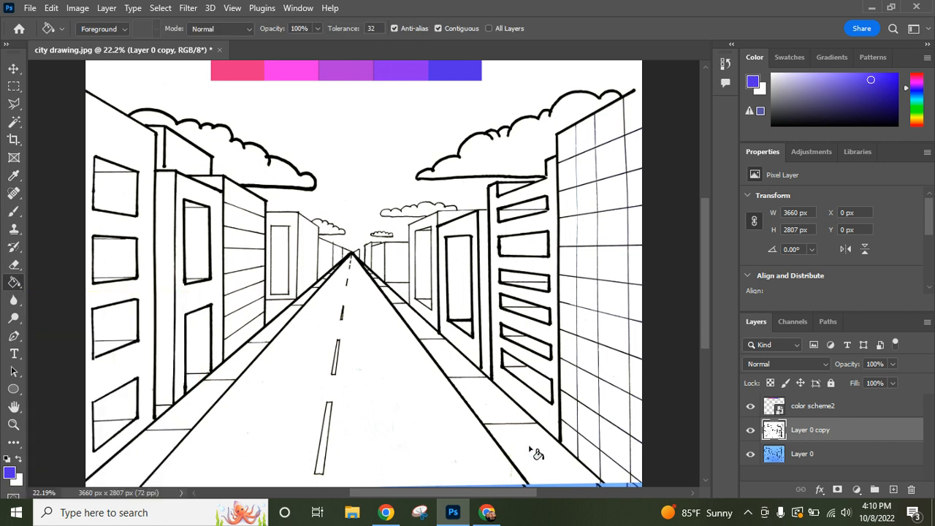
click(506, 415)
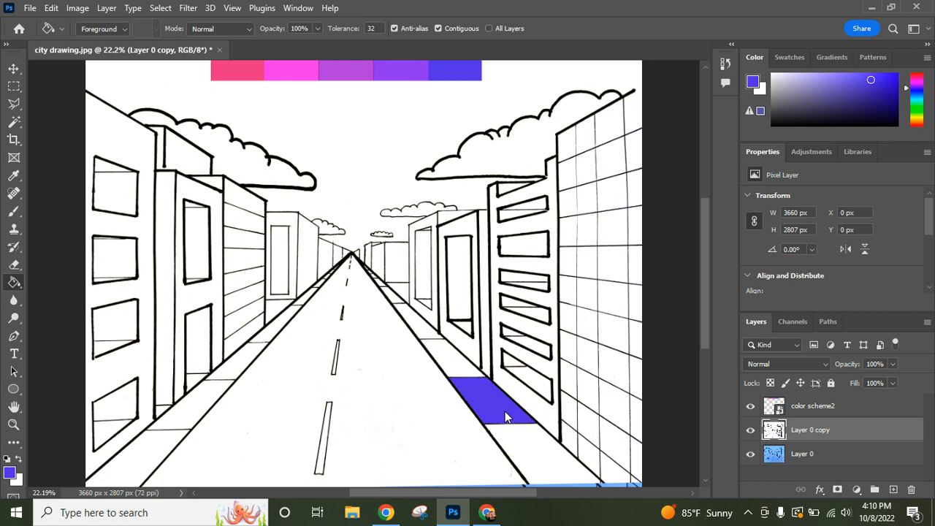
click(205, 411)
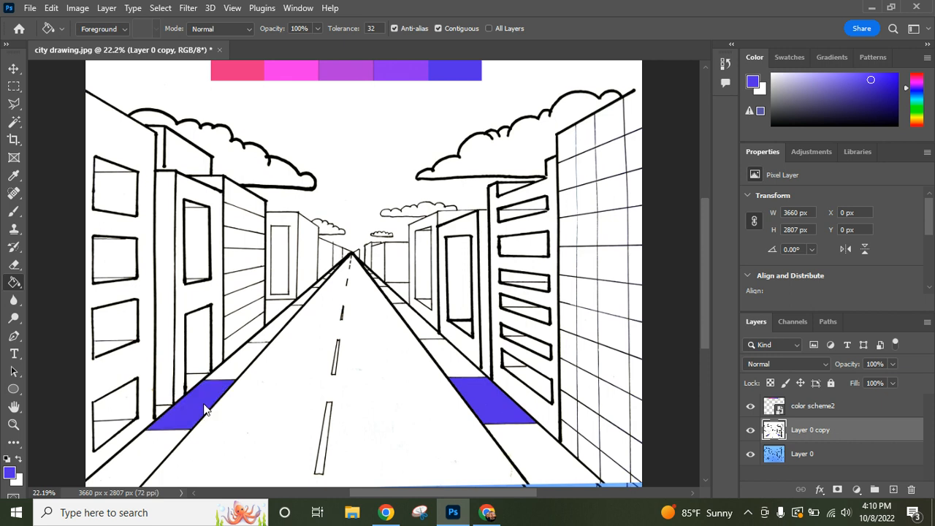
click(242, 369)
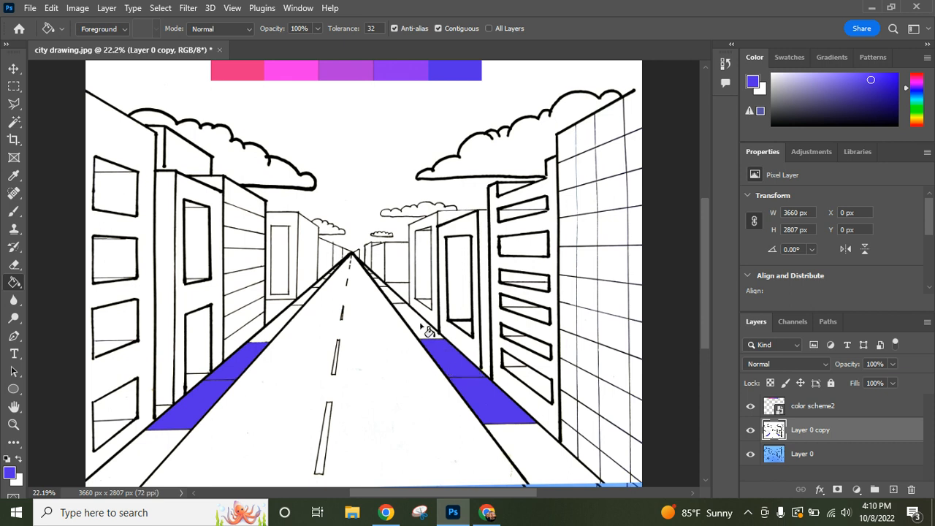
click(290, 322)
click(312, 294)
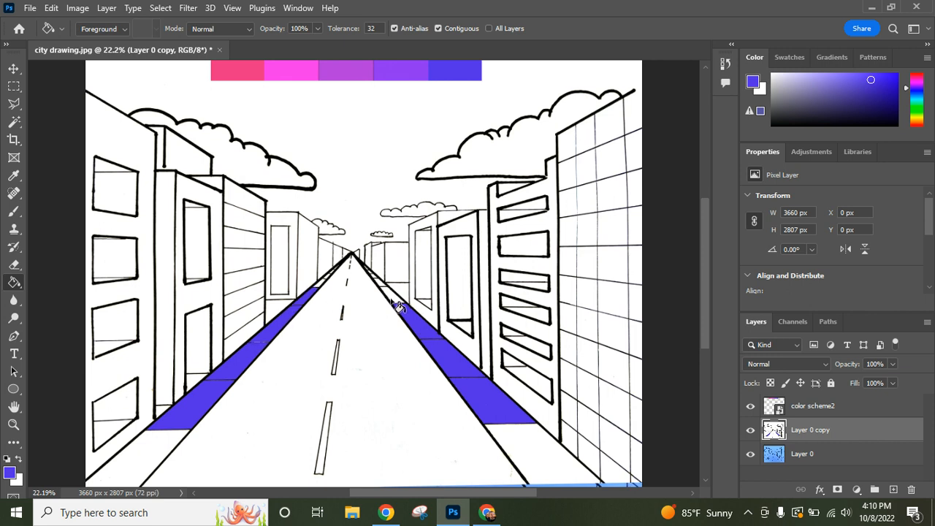
click(390, 296)
Fill the main panes of the leftmost building's four windows with the reddish pink sampled from the swatch strip.
click(13, 178)
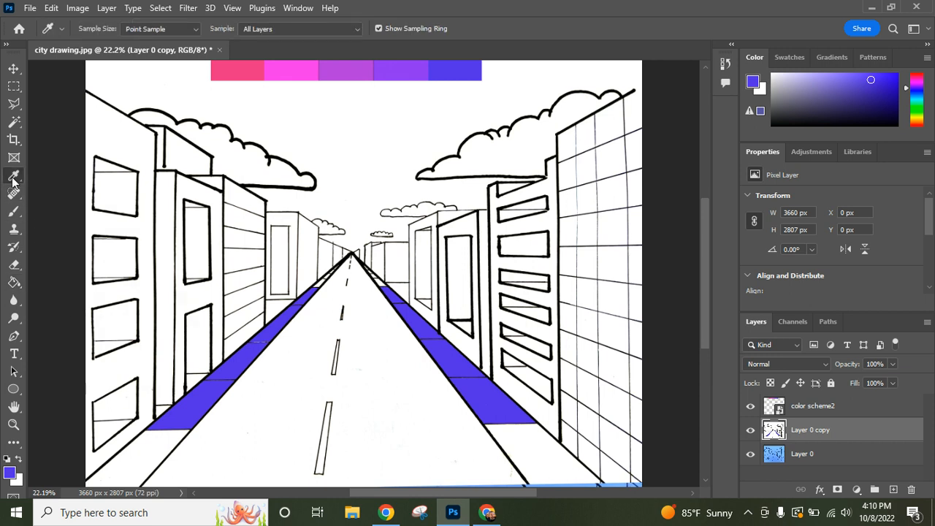
click(252, 68)
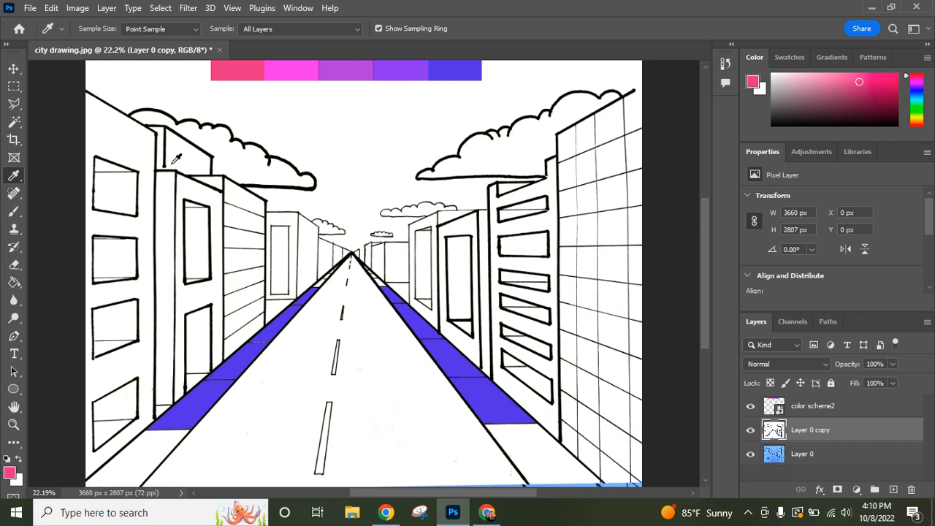
click(14, 283)
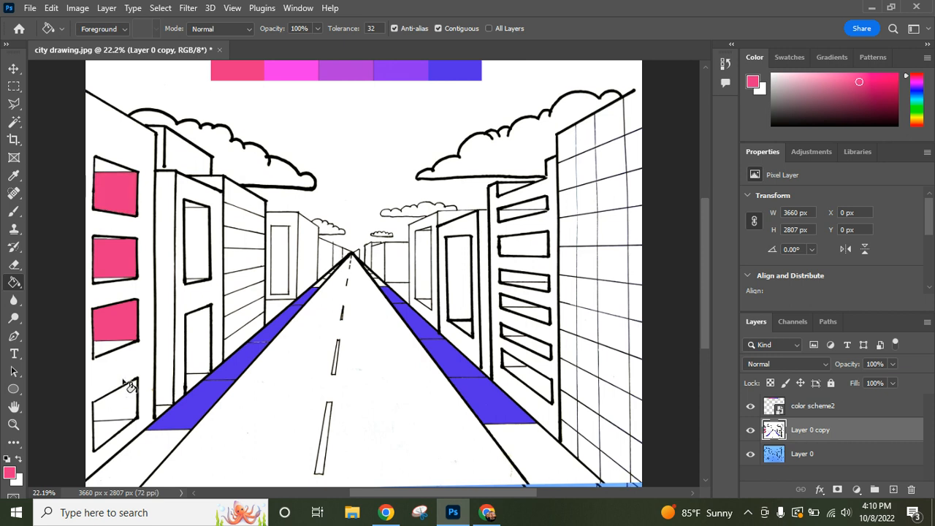
click(117, 406)
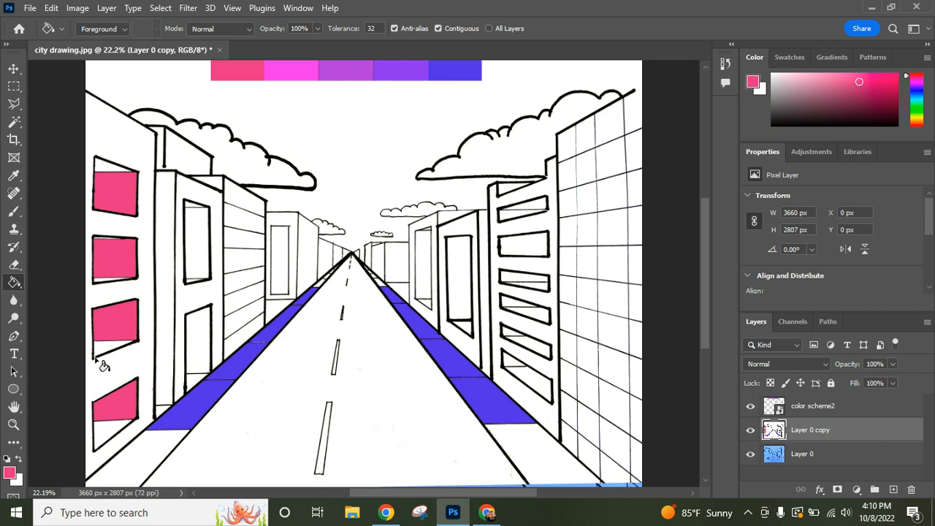
Try to fill the sliver beneath the leftmost building's third window pane with pink, and undo that fill.
click(12, 425)
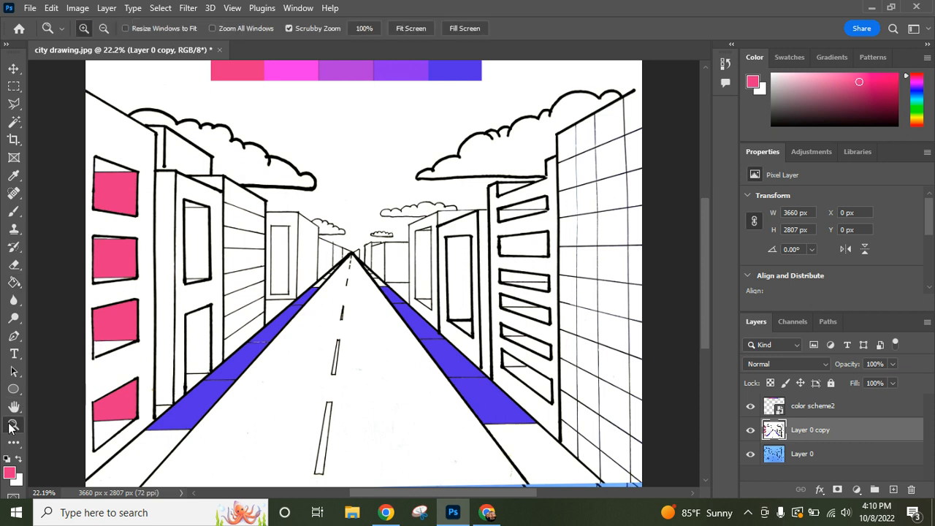
click(98, 359)
click(98, 359)
click(97, 359)
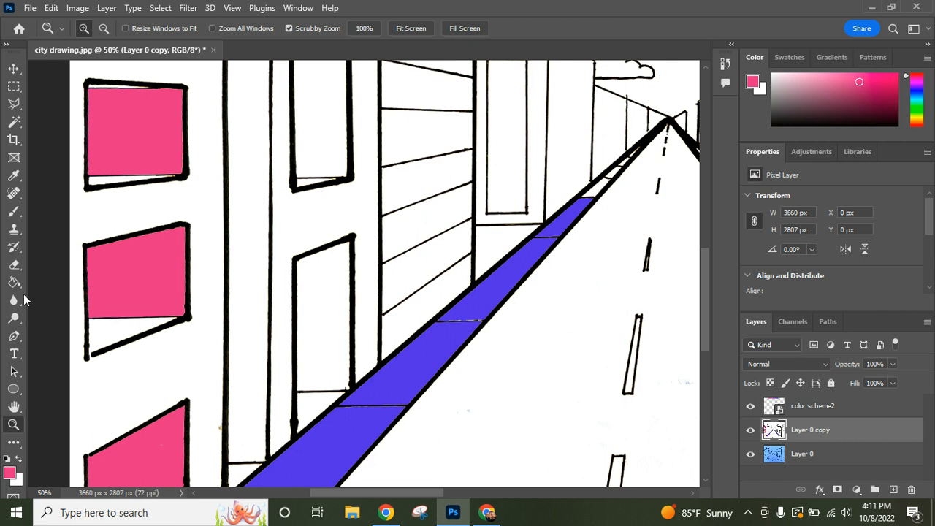
click(13, 284)
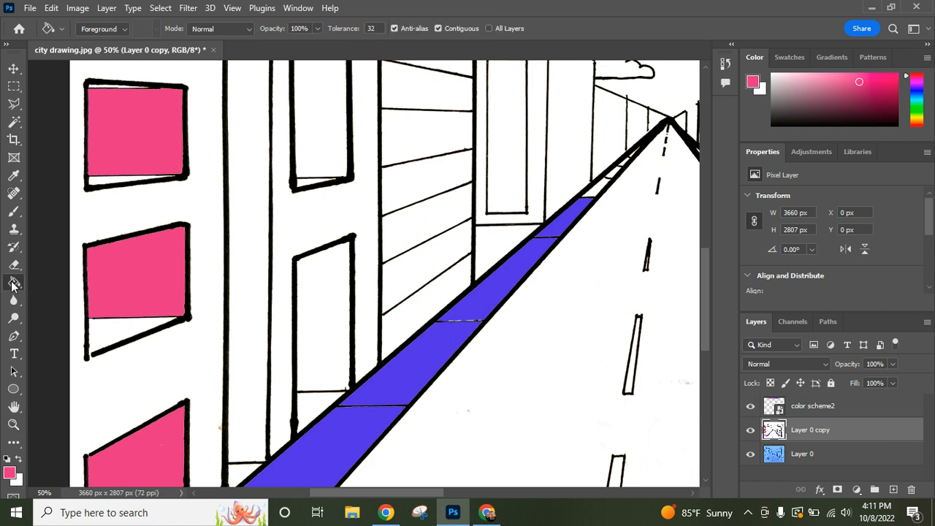
click(110, 336)
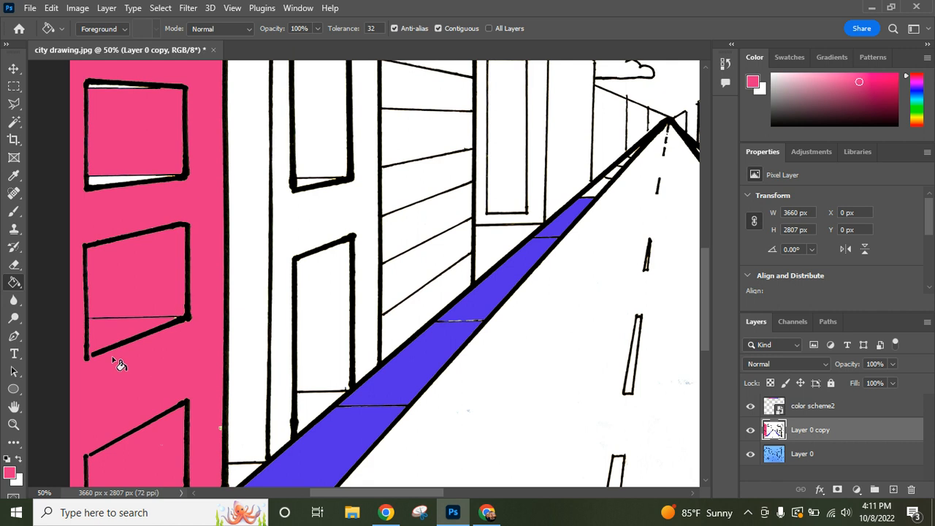
click(51, 8)
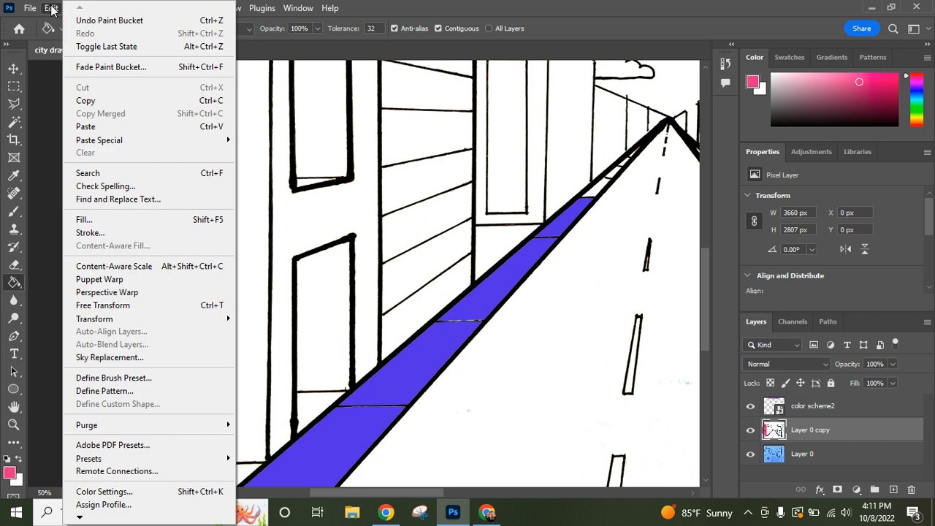
click(100, 22)
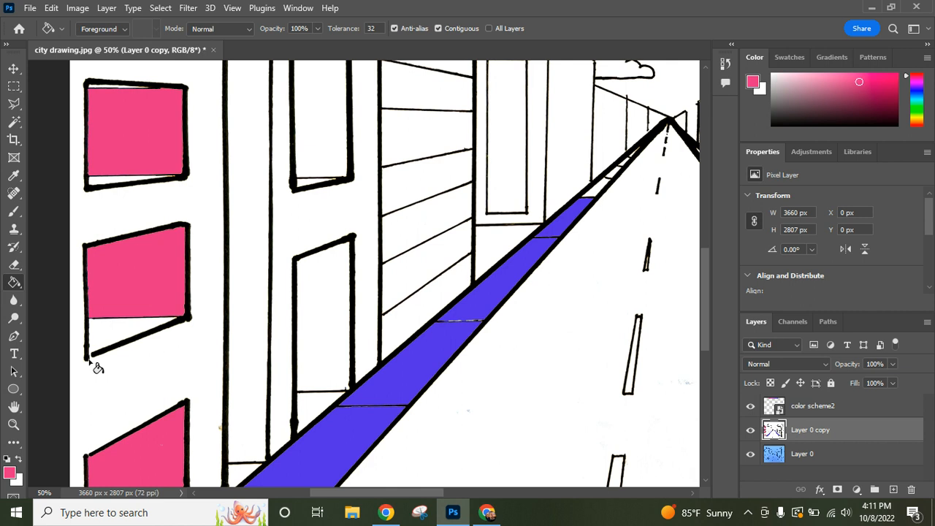
Paint over the gap at the third window's lower-left corner with a 15 px black brush to close its outline.
click(13, 213)
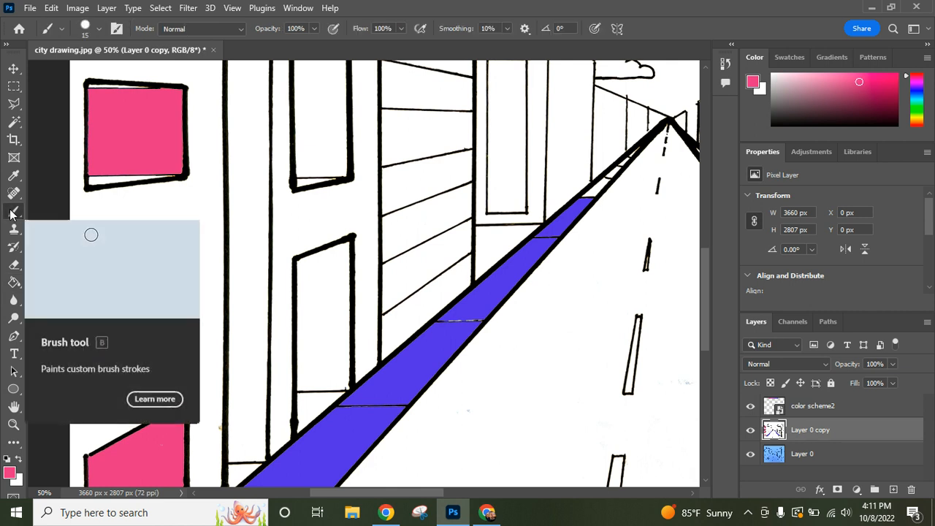
click(6, 459)
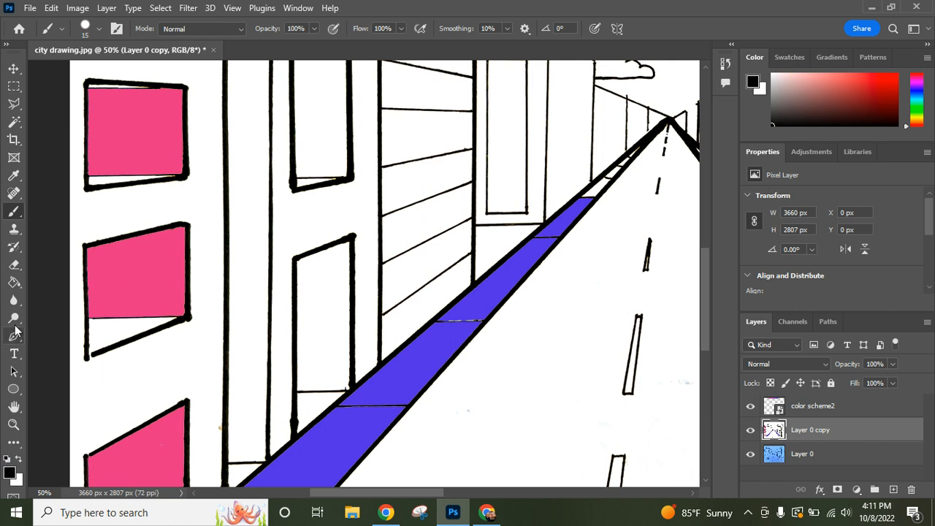
click(13, 428)
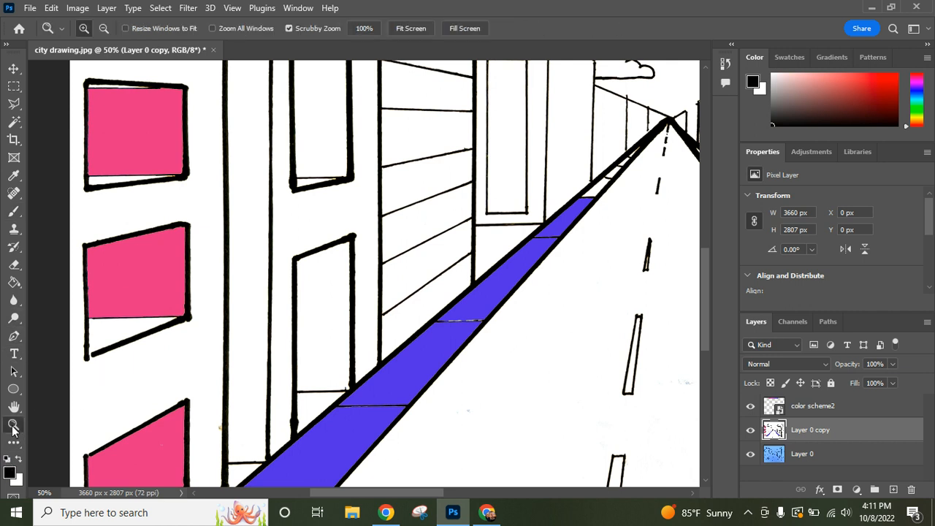
click(94, 357)
click(93, 356)
click(94, 356)
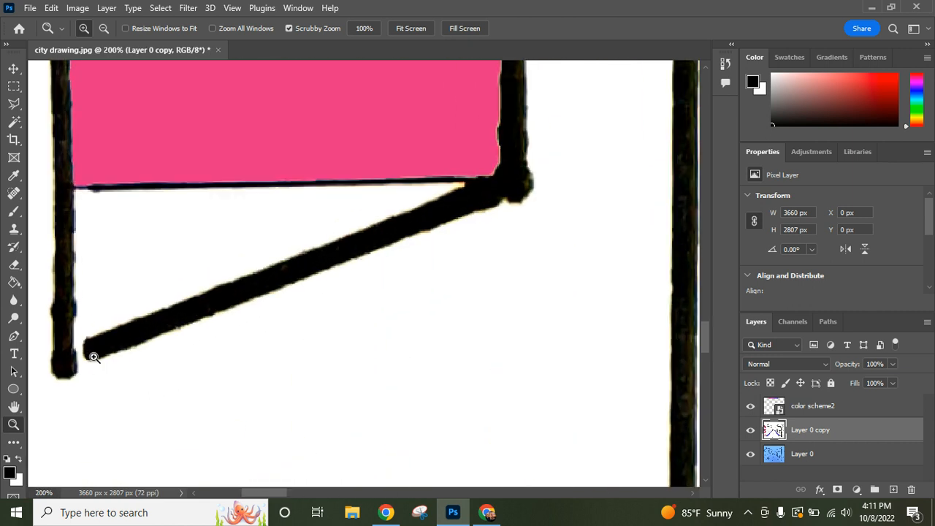
click(93, 356)
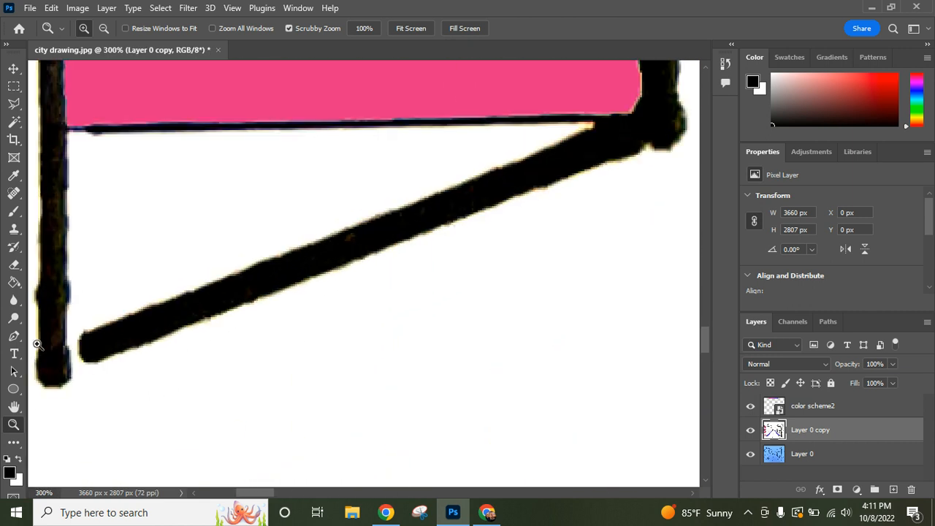
click(13, 212)
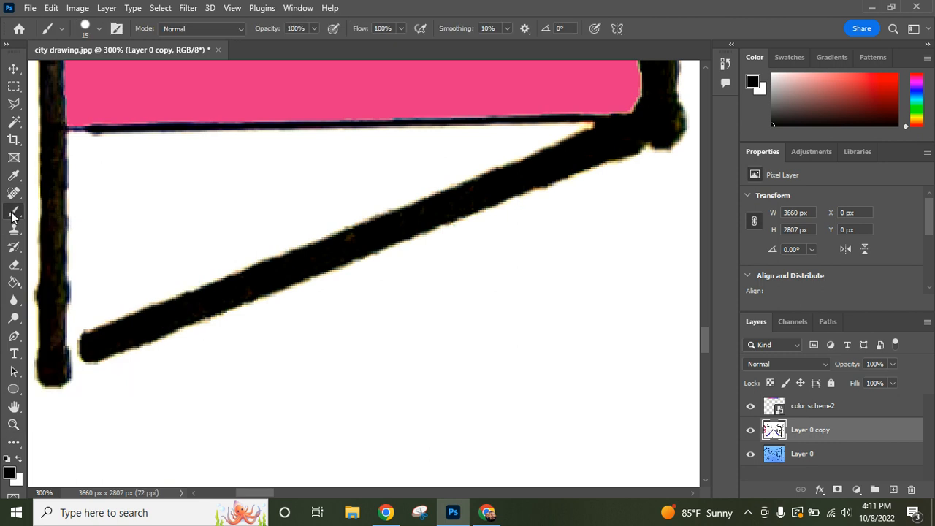
click(71, 357)
click(72, 356)
mouse_move(81, 353)
mouse_down()
mouse_move(94, 350)
mouse_move(71, 356)
mouse_up()
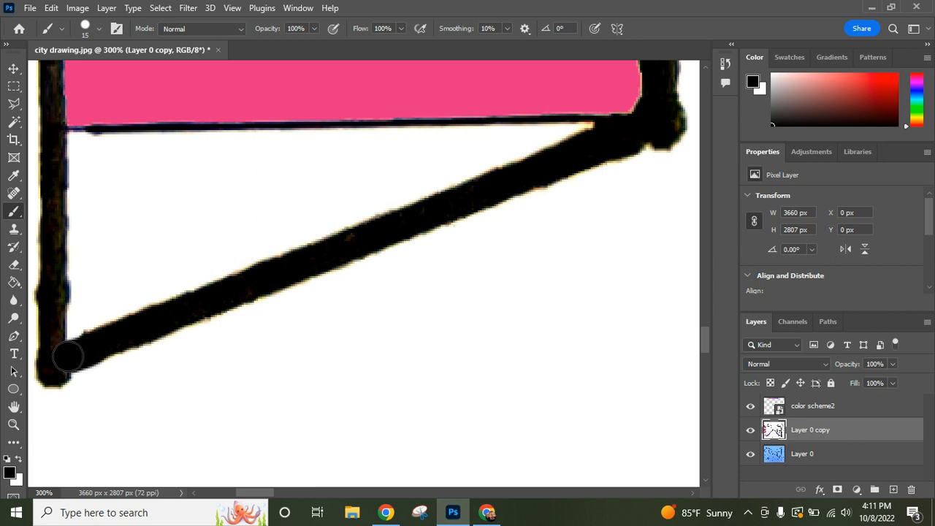
double_click(13, 407)
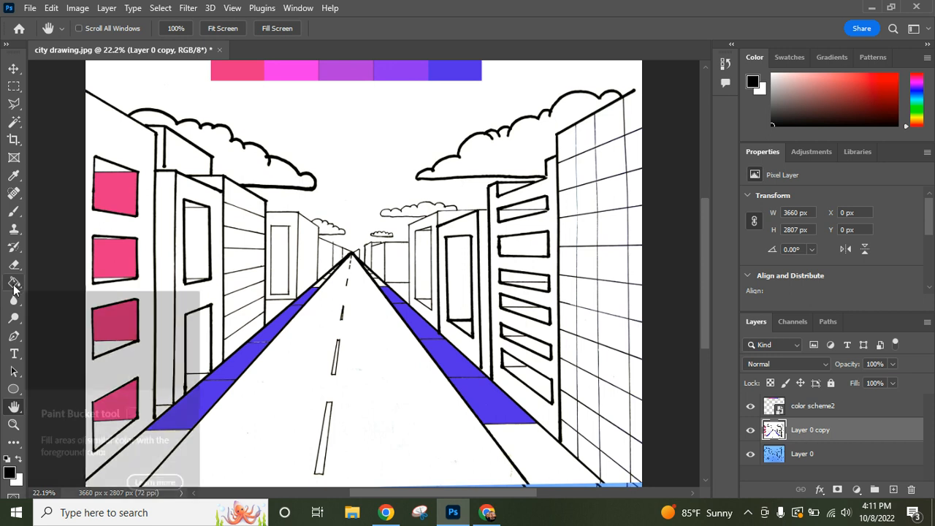
Fill the slivers of the leftmost building's four windows and the second building's narrow front face with the purple sampled from the swatch strip.
click(13, 283)
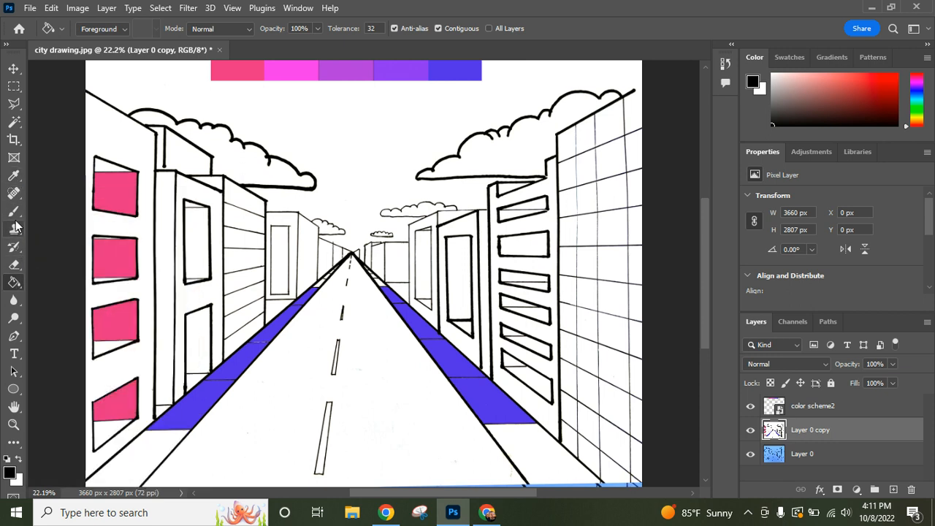
click(13, 178)
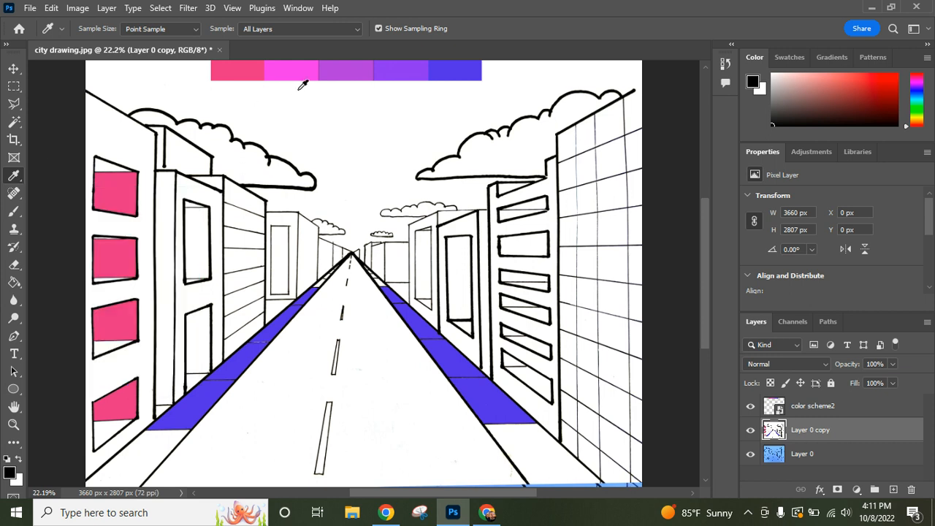
click(353, 66)
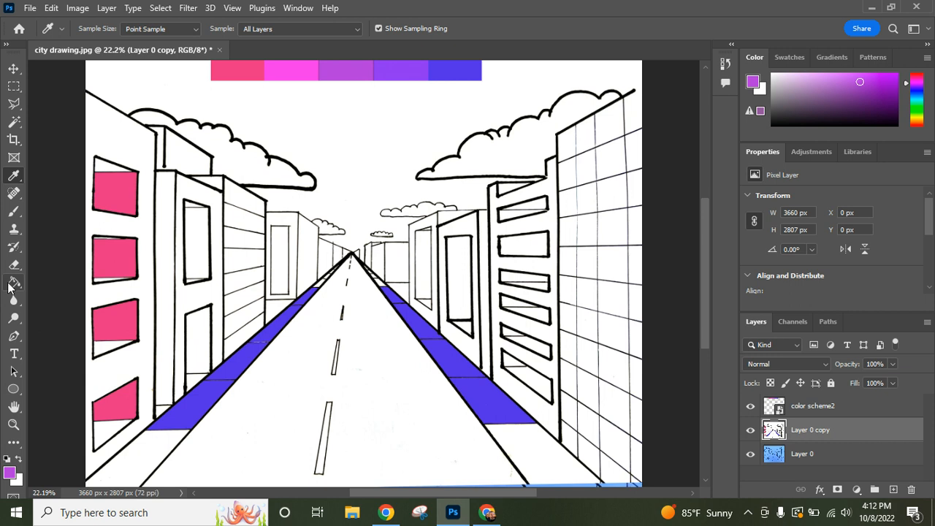
click(13, 283)
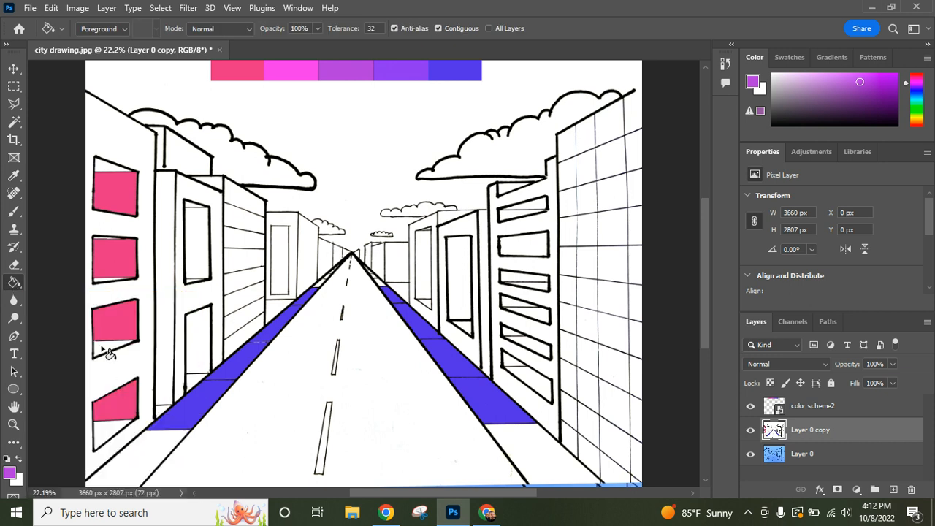
click(103, 350)
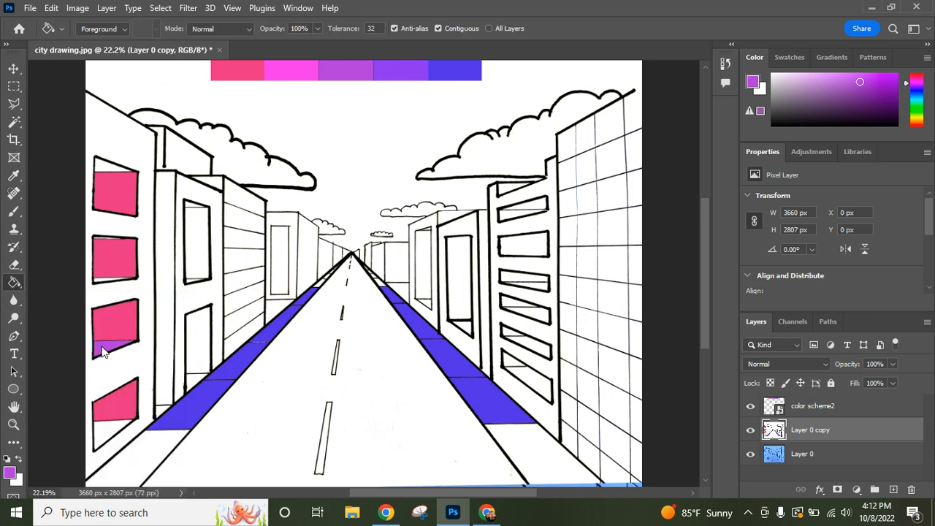
click(108, 436)
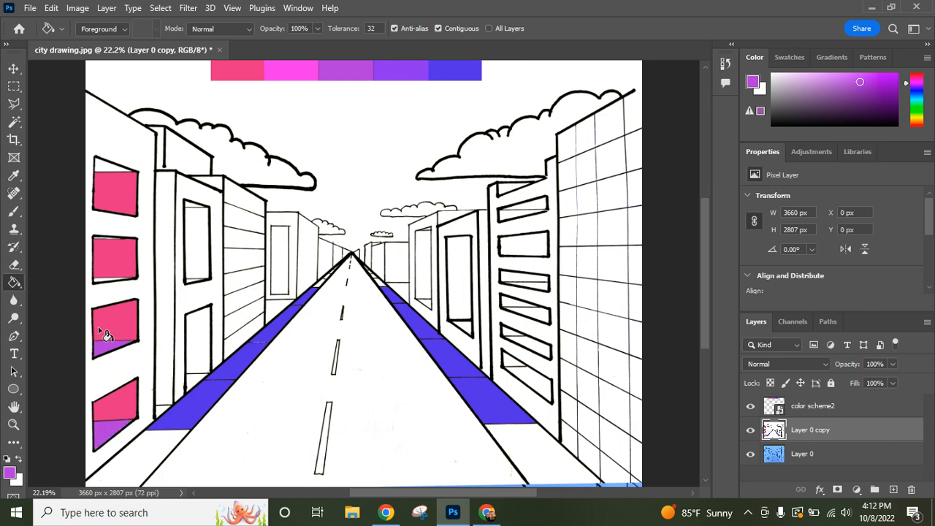
click(107, 281)
click(105, 168)
click(168, 282)
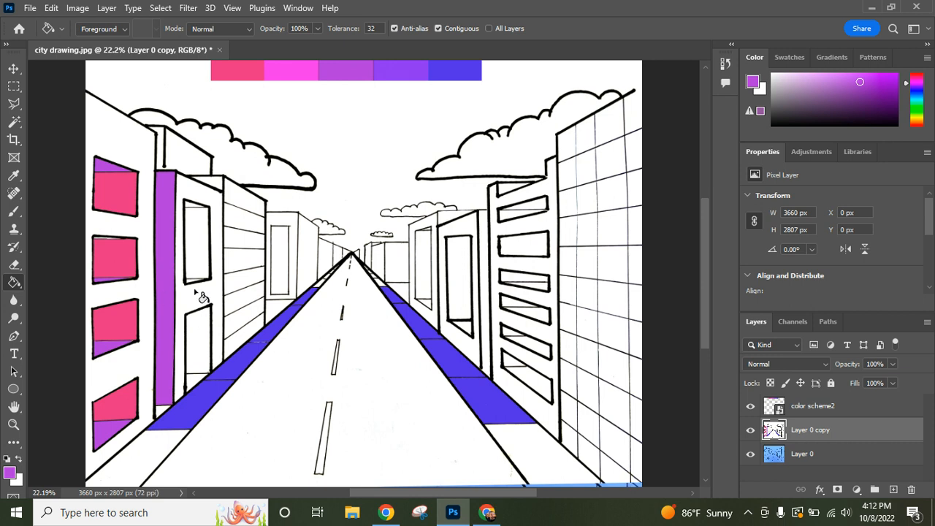
Set the foreground color to the lighter purple b169d3 and fill the side wall of the second left building and the leftmost building's wall.
click(11, 474)
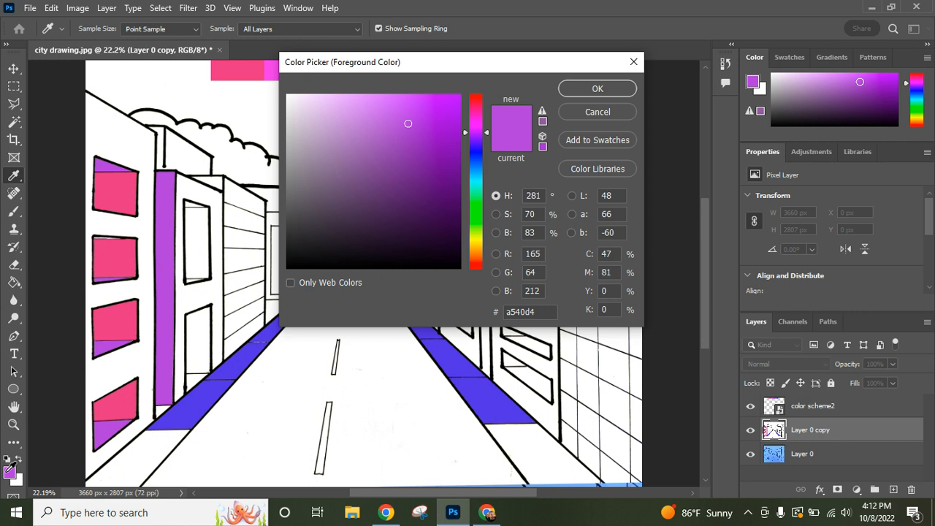
click(374, 124)
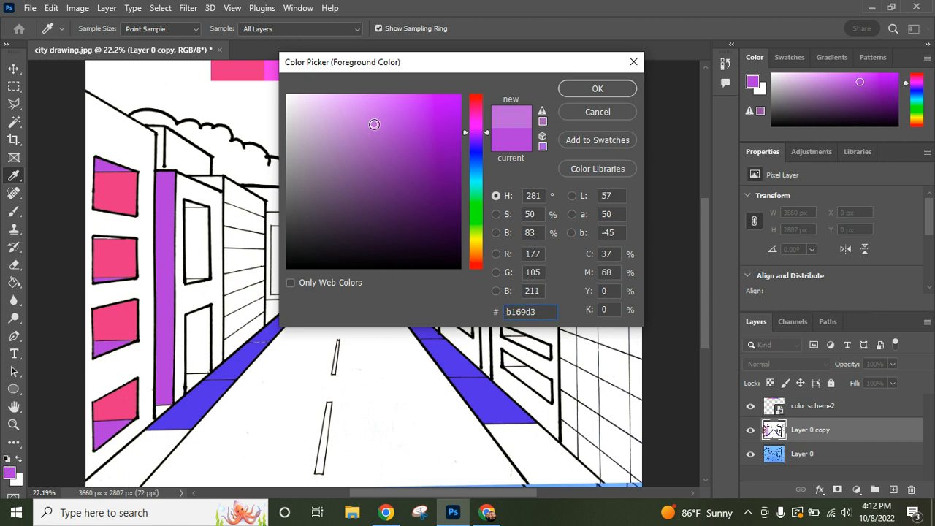
click(582, 90)
key(g)
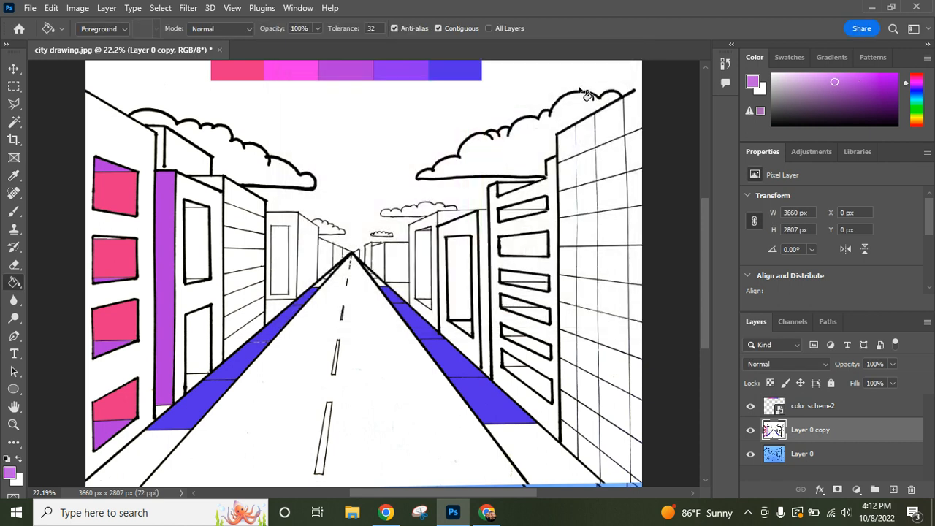
click(186, 307)
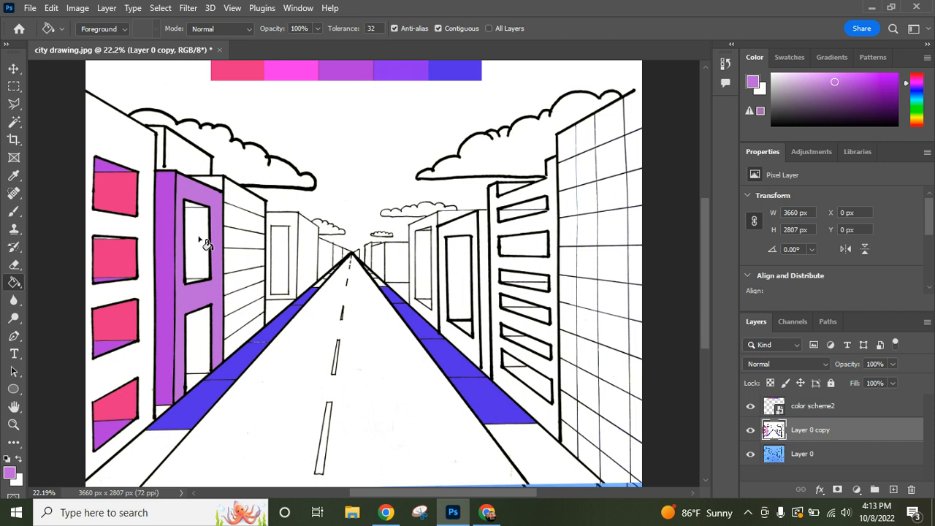
click(144, 285)
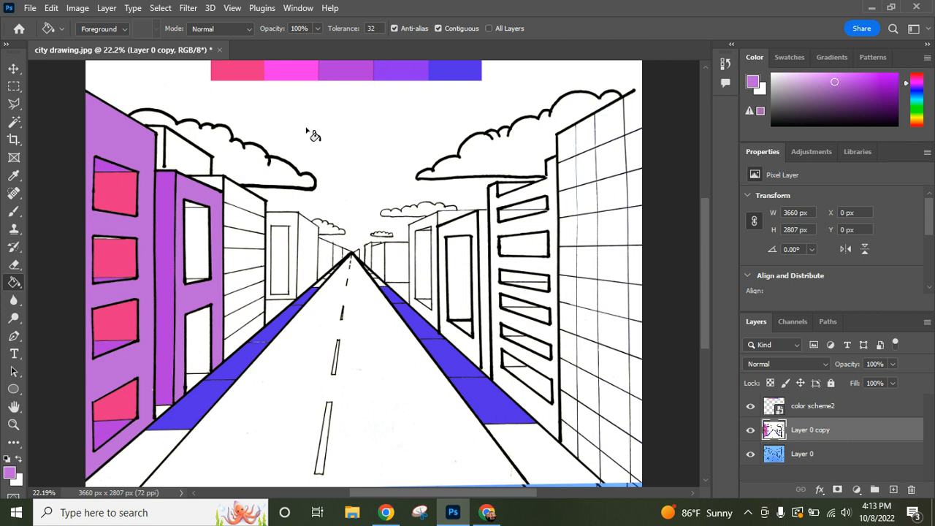
Open the recent file city drawing colored pink.psdc and fit the finished drawing to the view for reference.
click(29, 9)
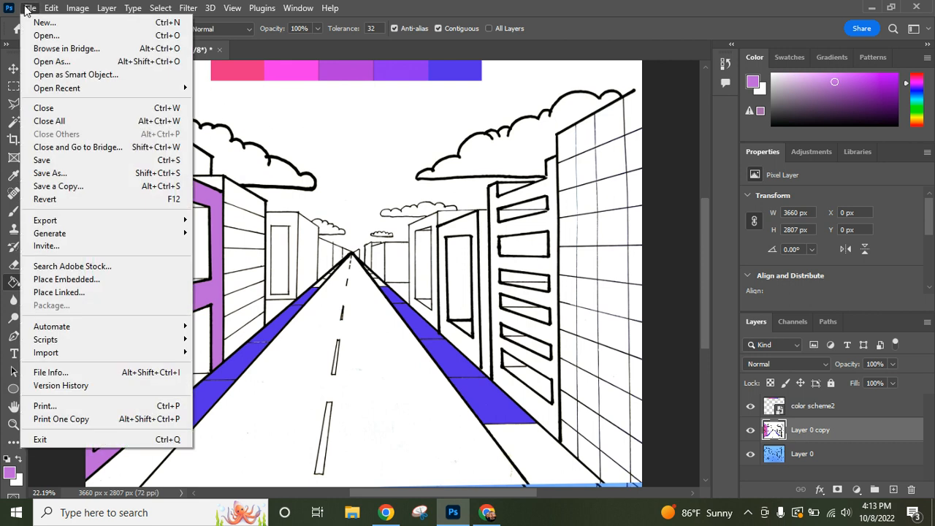
mouse_move(99, 88)
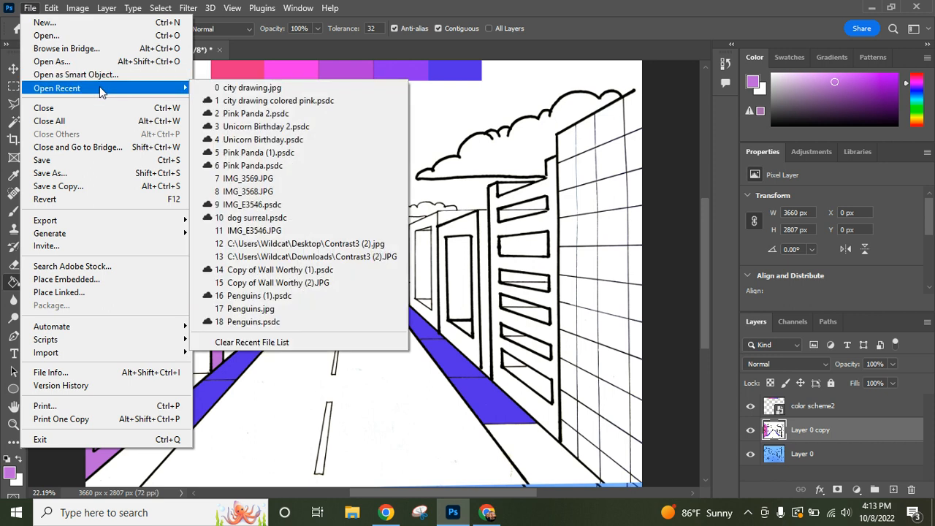
click(271, 102)
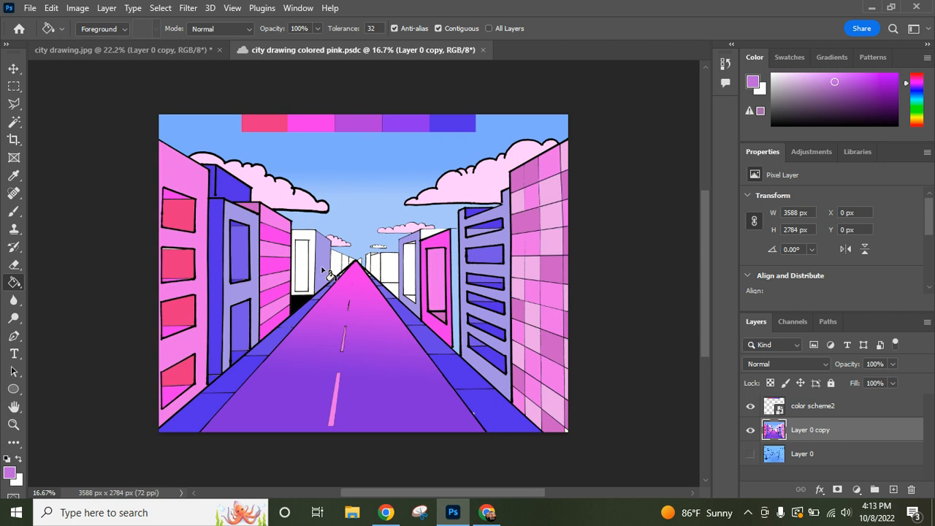
double_click(13, 408)
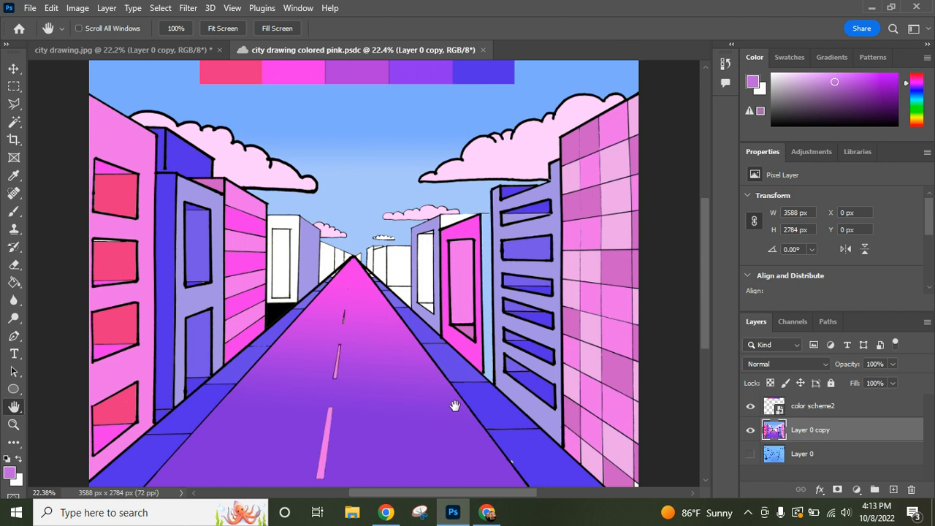
Switch to the Adobe Color color wheel page in Chrome.
mouse_move(487, 514)
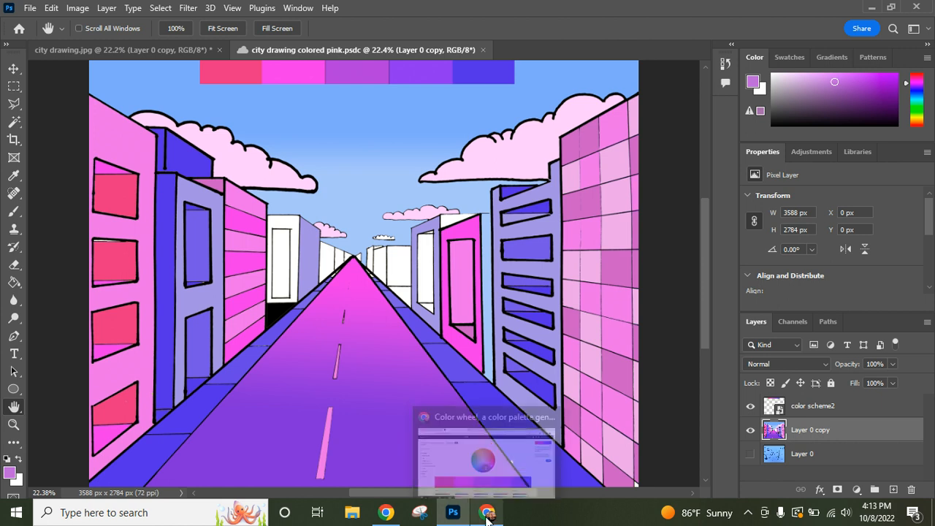
click(487, 513)
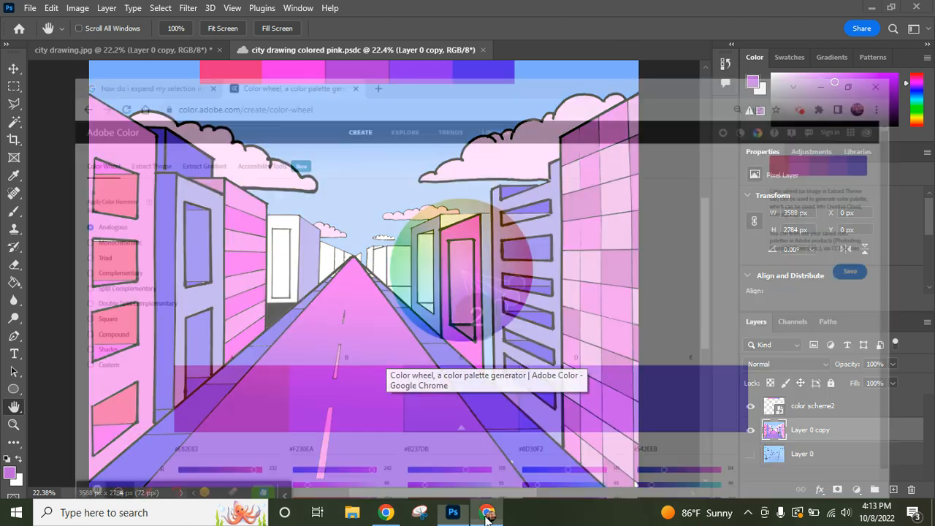